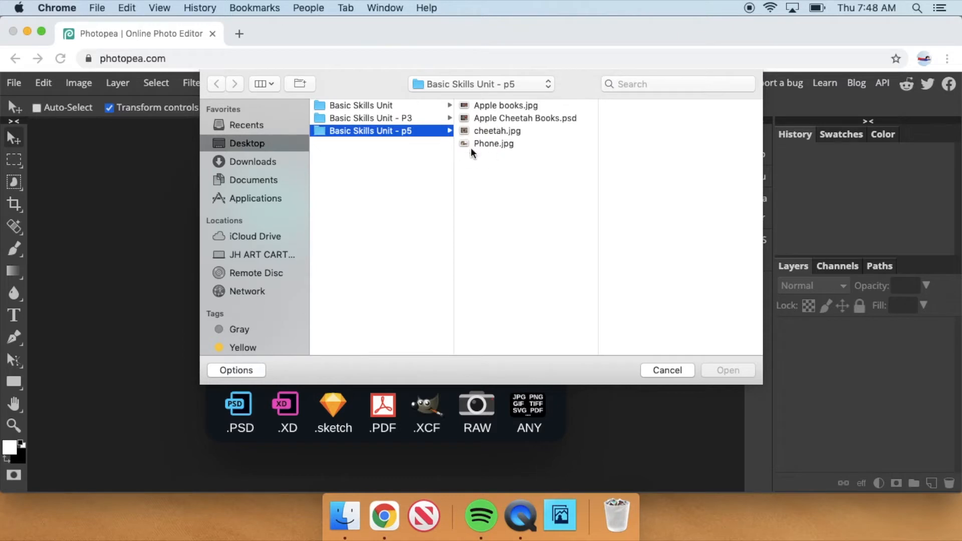
- Open Apple Cheetah Books.psd from the Basic Skills Unit - p5 folder
{"action": "left_click", "coordinate": [539, 119]}
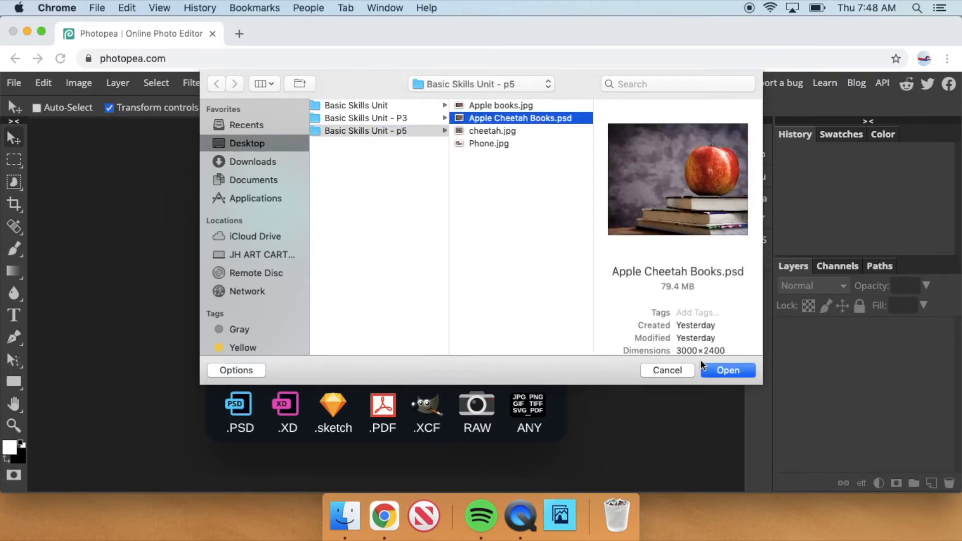
{"action": "left_click", "coordinate": [718, 373]}
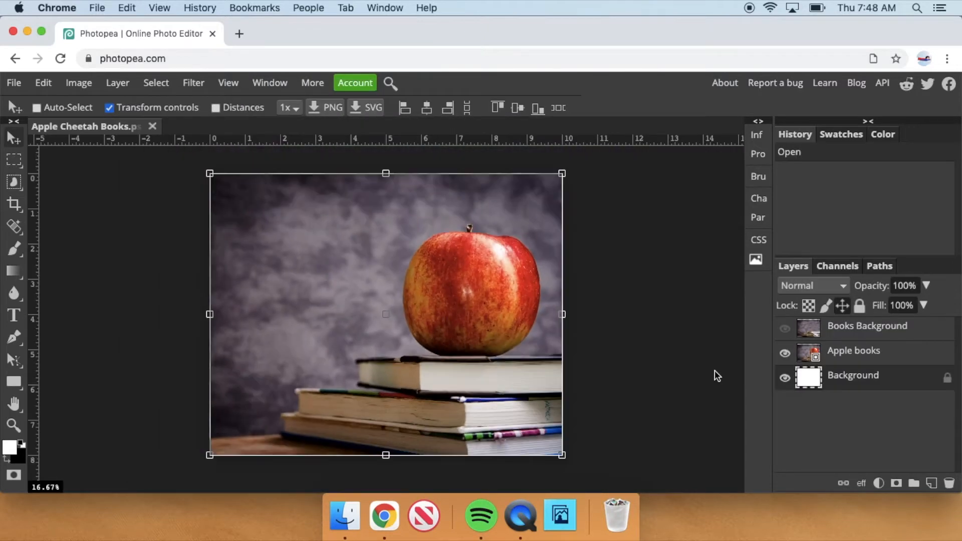
- Switch the visibility of the Apple books, Background and Books Background layers off and on to inspect what each contains
{"action": "left_click", "coordinate": [786, 356]}
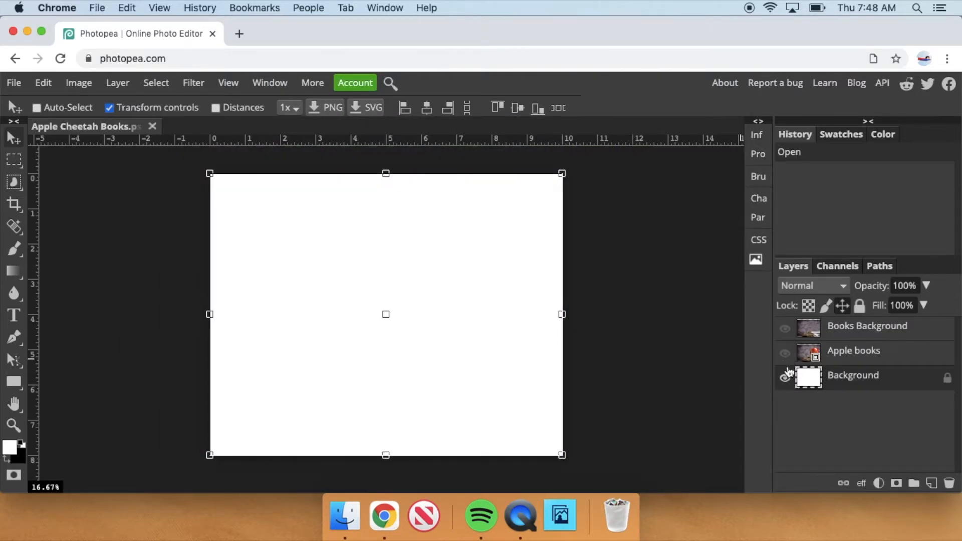
{"action": "left_click", "coordinate": [785, 377]}
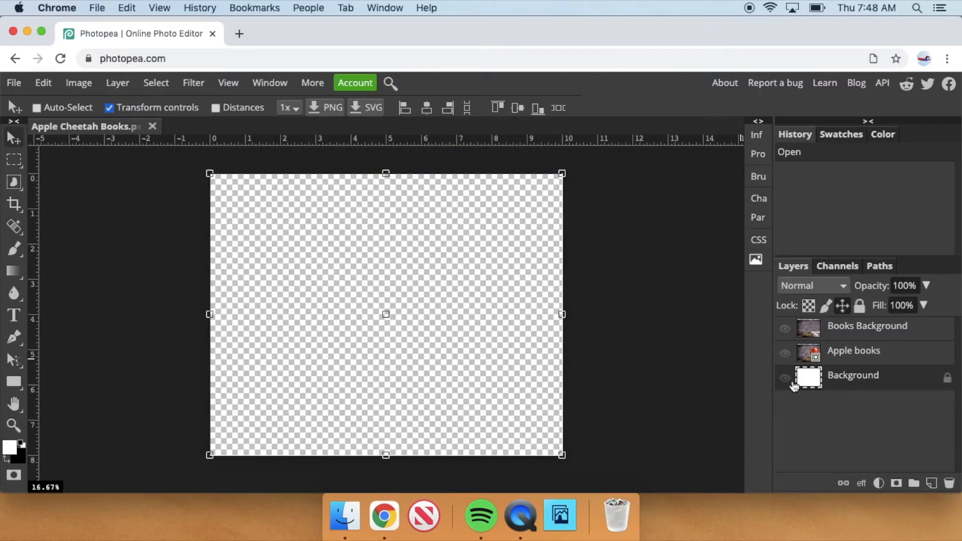
{"action": "left_click", "coordinate": [785, 377]}
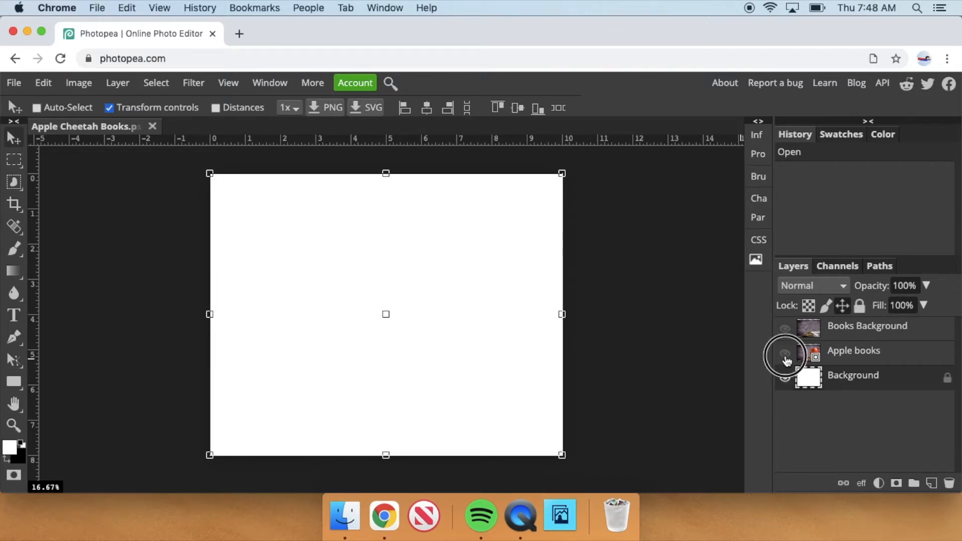
{"action": "left_click", "coordinate": [786, 356]}
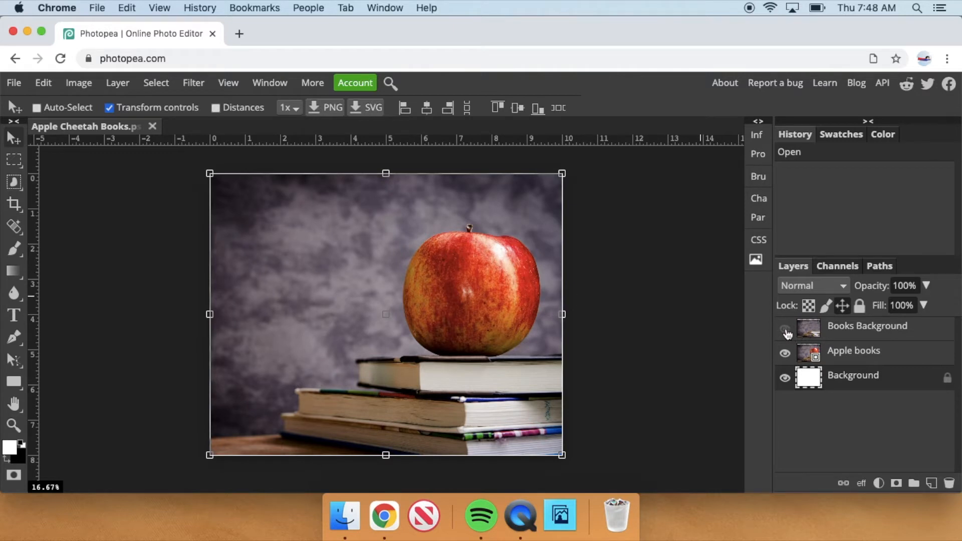
{"action": "left_click", "coordinate": [786, 331]}
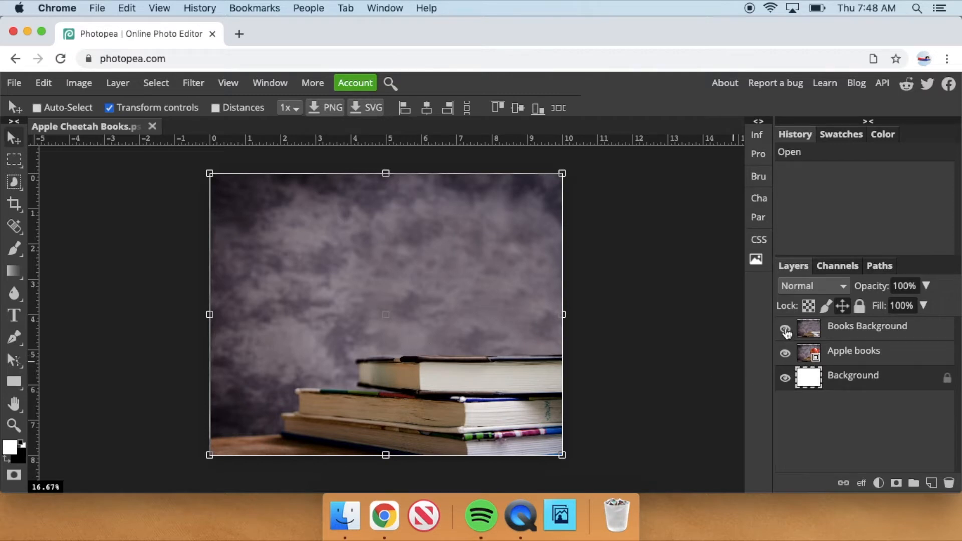
{"action": "left_click", "coordinate": [785, 328]}
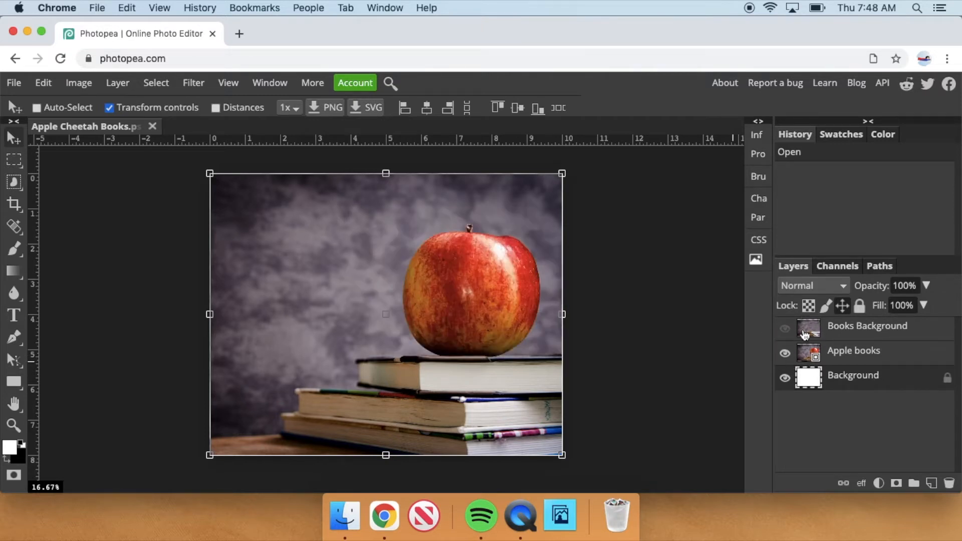
- Copy a rectangular selection around the apple from the Apple books layer and paste it as a new layer
{"action": "left_click", "coordinate": [849, 358]}
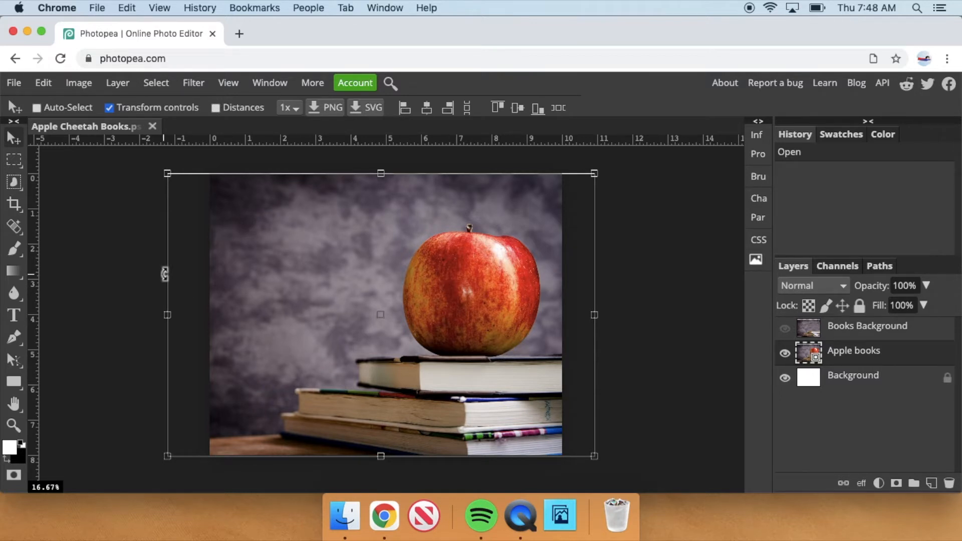
{"action": "left_click", "coordinate": [13, 159]}
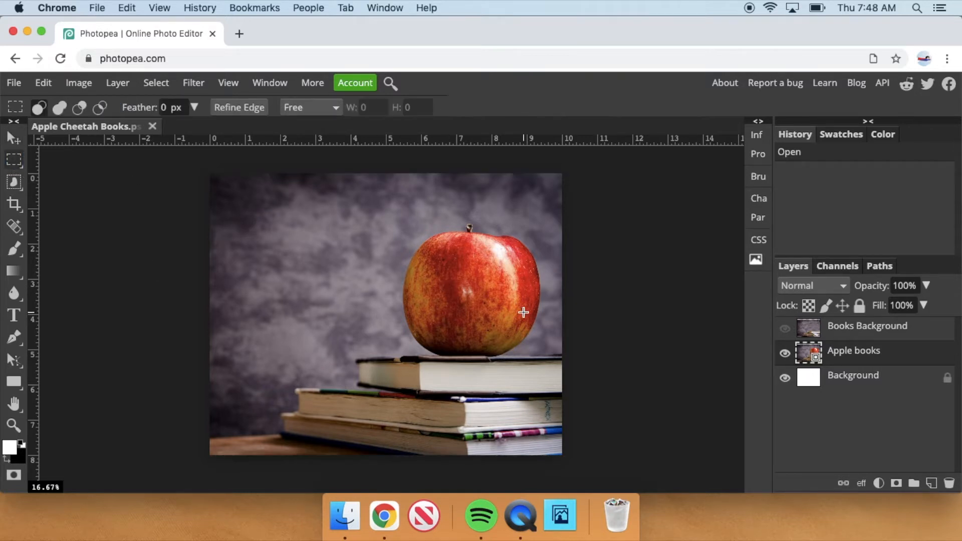
{"action": "left_click_drag", "start_coordinate": [552, 213], "coordinate": [347, 369]}
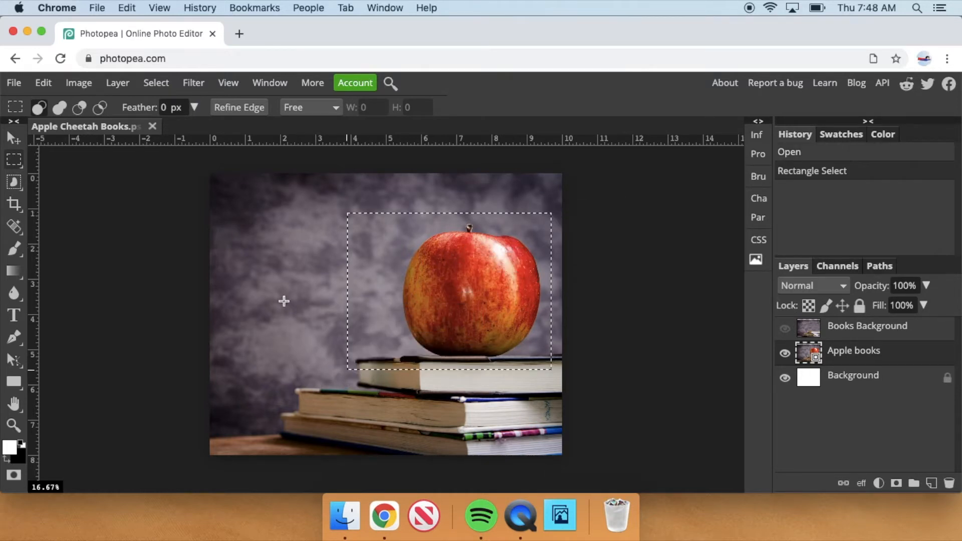
{"action": "left_click", "coordinate": [42, 85]}
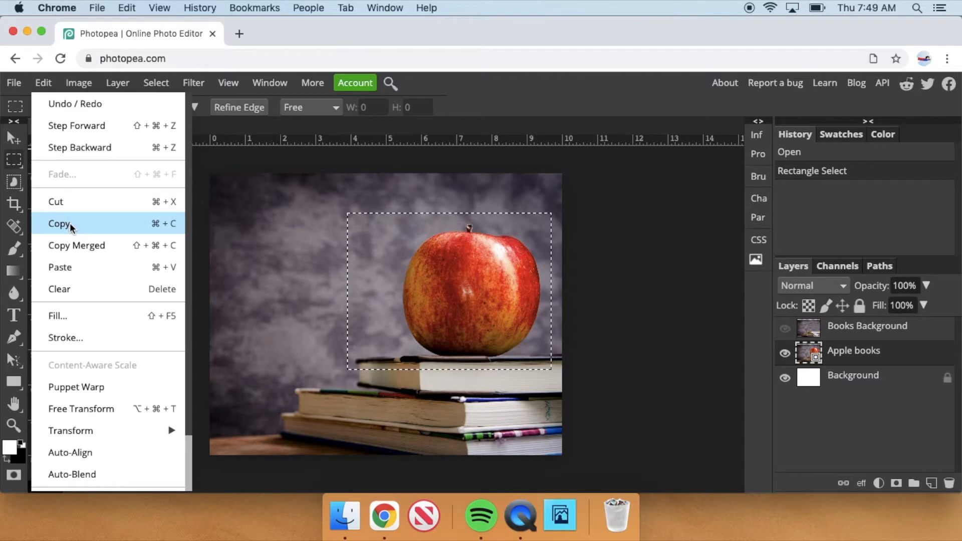
{"action": "left_click", "coordinate": [71, 224]}
{"action": "left_click", "coordinate": [50, 85]}
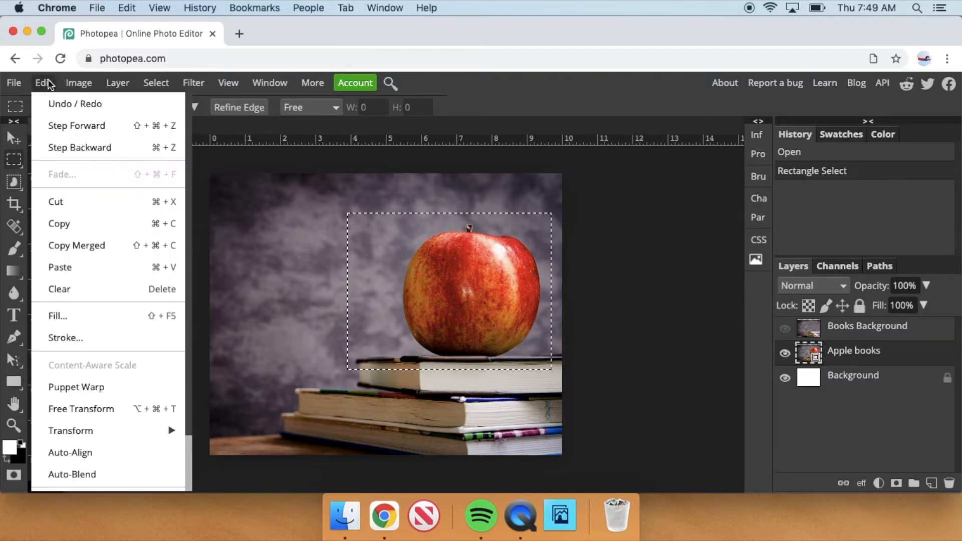
{"action": "left_click", "coordinate": [67, 273]}
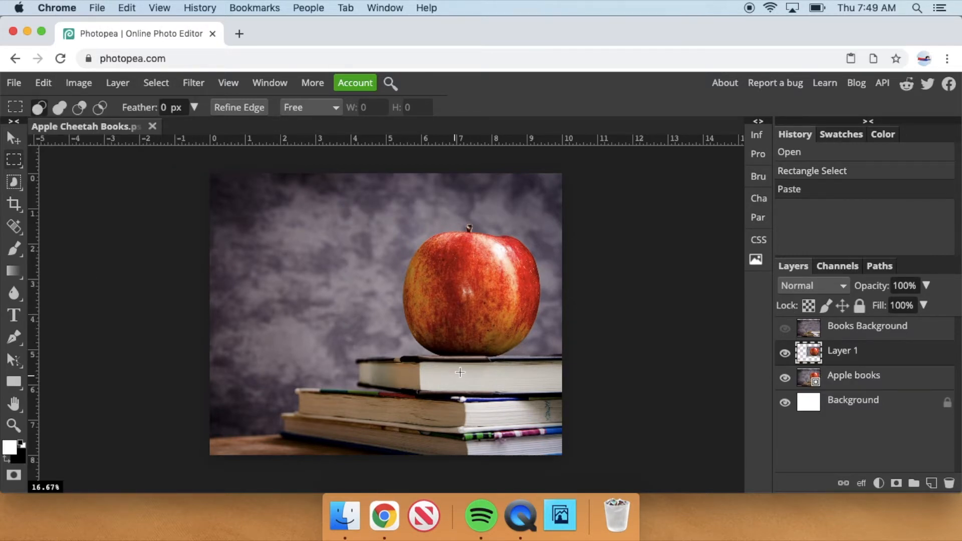
- Shift the pasted apple copy to the left over the original photo, and delete its layer
{"action": "left_click", "coordinate": [12, 139]}
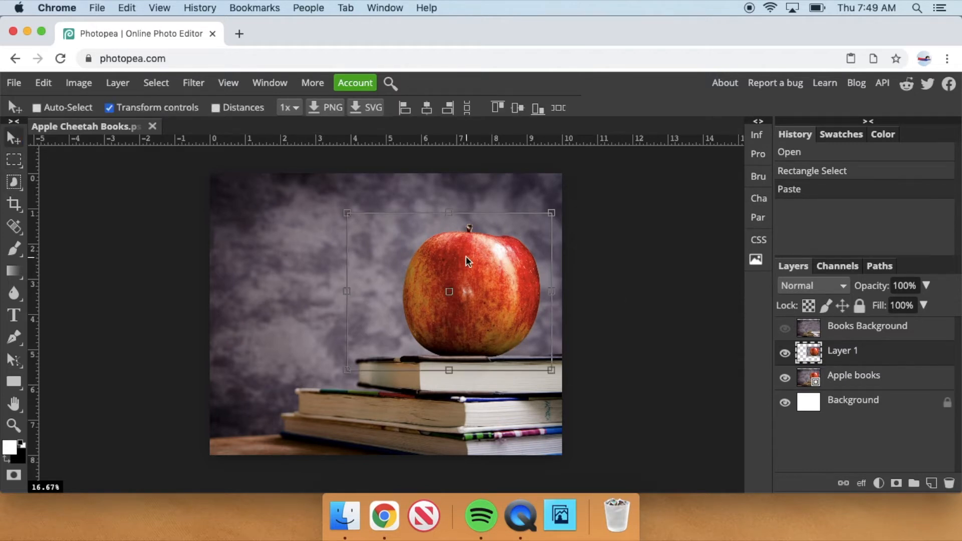
{"action": "left_click_drag", "start_coordinate": [482, 268], "coordinate": [440, 261]}
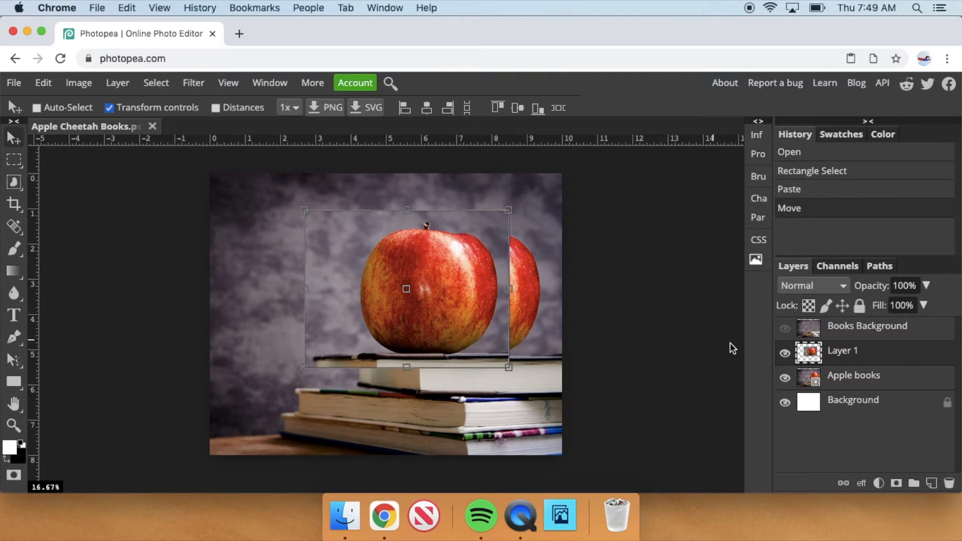
{"action": "left_click_drag", "start_coordinate": [808, 354], "coordinate": [950, 485]}
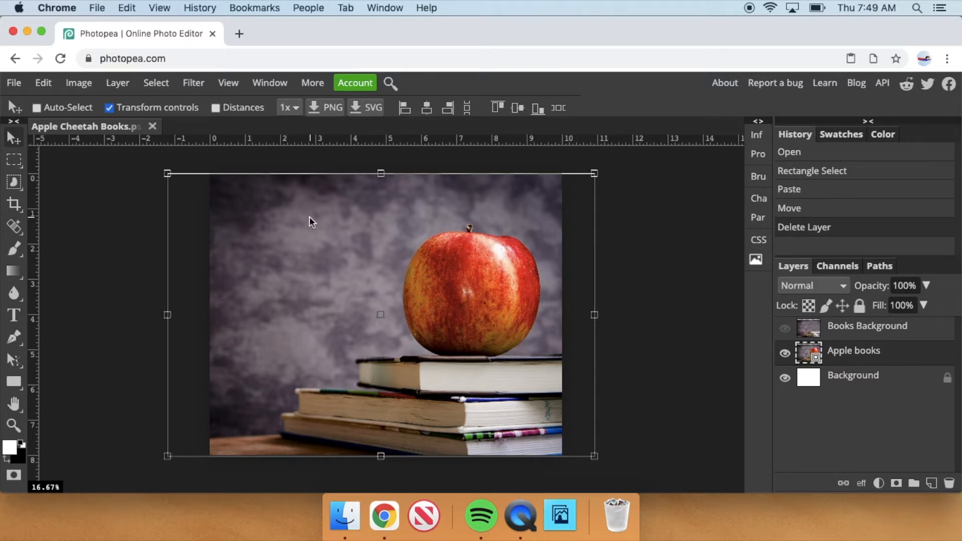
- Start Magic Cut on the Apple books layer
{"action": "left_click", "coordinate": [147, 86]}
{"action": "mouse_move", "coordinate": [107, 90]}
{"action": "mouse_move", "coordinate": [159, 82]}
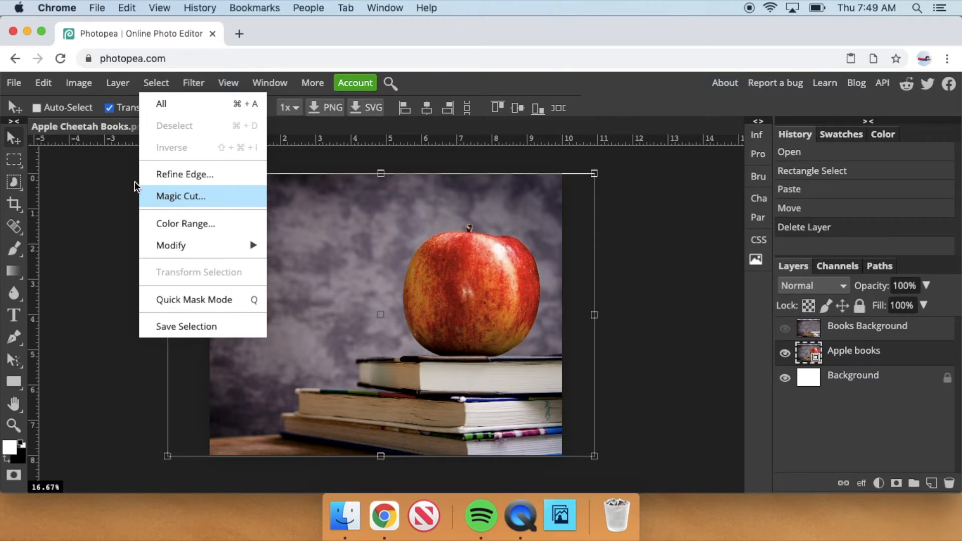
{"action": "key", "text": "Return"}
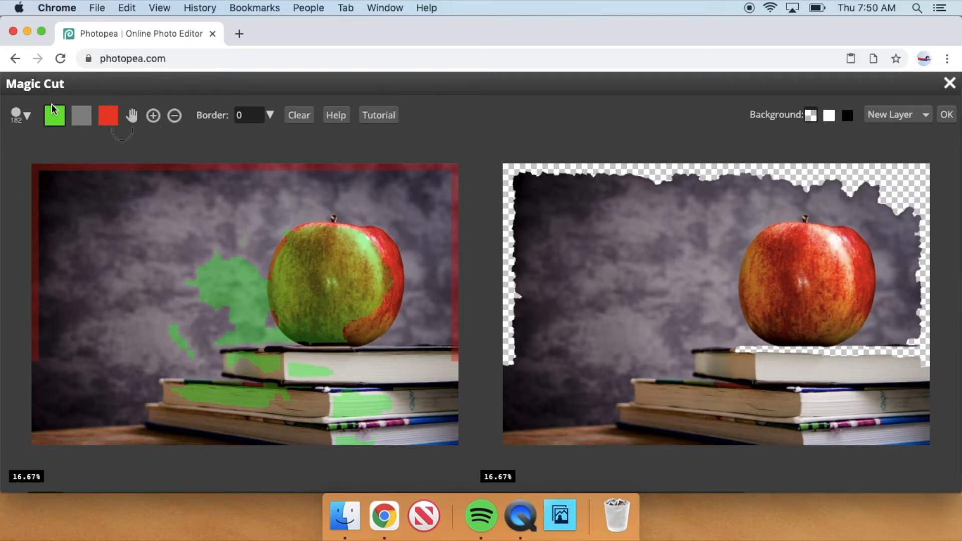
- Erase the green marks at the apple's left edge and on the adjacent backdrop with the neutral grey brush, enlarging it to 700
{"action": "left_click", "coordinate": [90, 123]}
{"action": "left_click", "coordinate": [287, 224]}
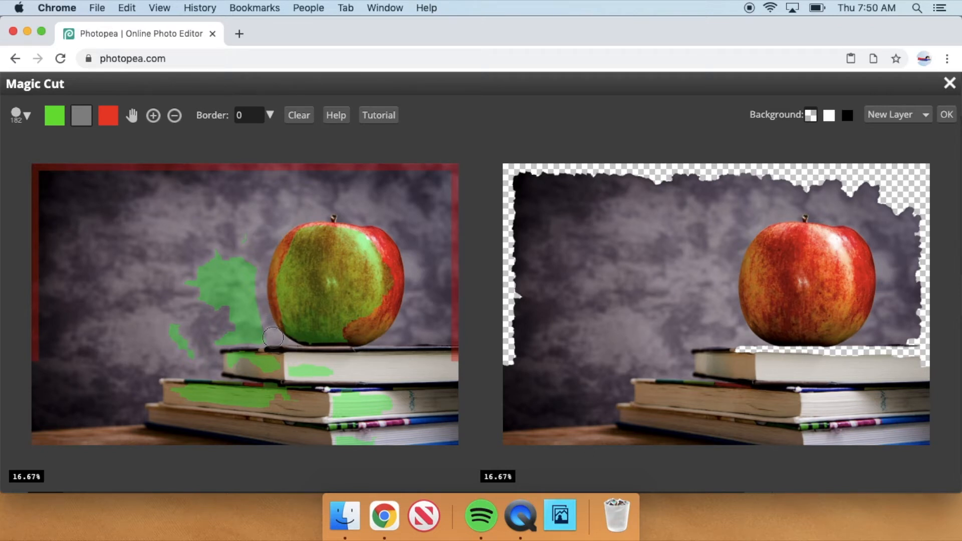
{"action": "scroll", "coordinate": [274, 338], "scroll_direction": "up", "scroll_amount": 1}
{"action": "scroll", "coordinate": [274, 338], "scroll_direction": "down", "scroll_amount": 2}
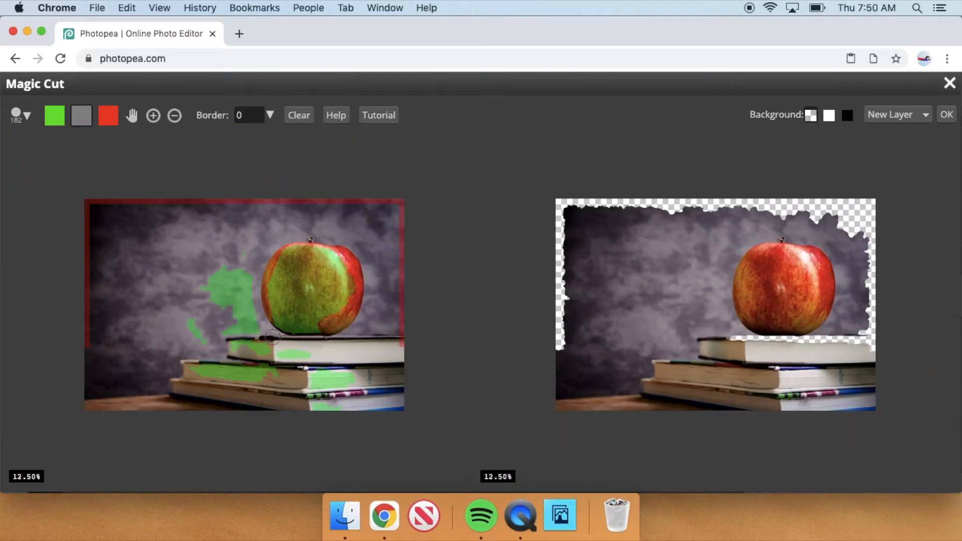
{"action": "scroll", "coordinate": [274, 338], "scroll_direction": "up", "scroll_amount": 3}
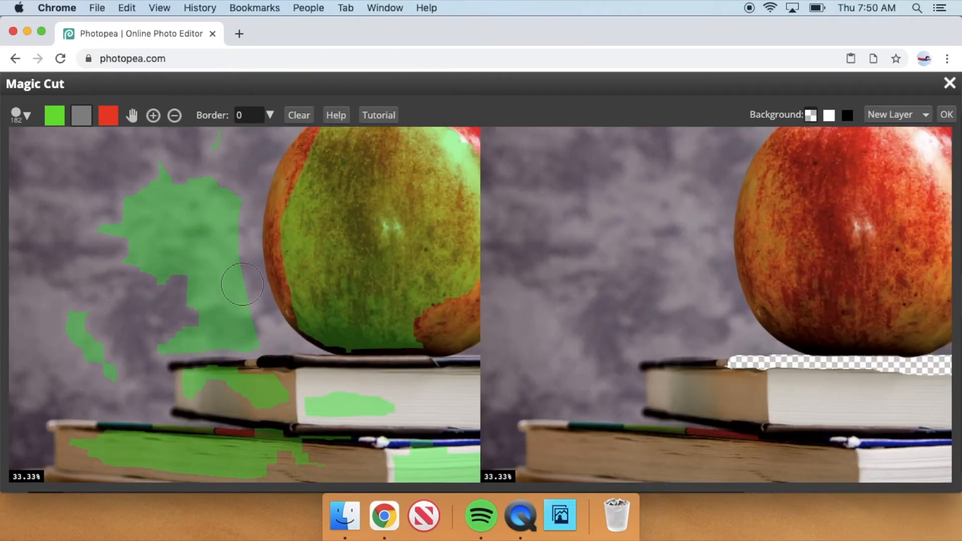
{"action": "scroll", "coordinate": [243, 284], "scroll_direction": "down", "scroll_amount": 1}
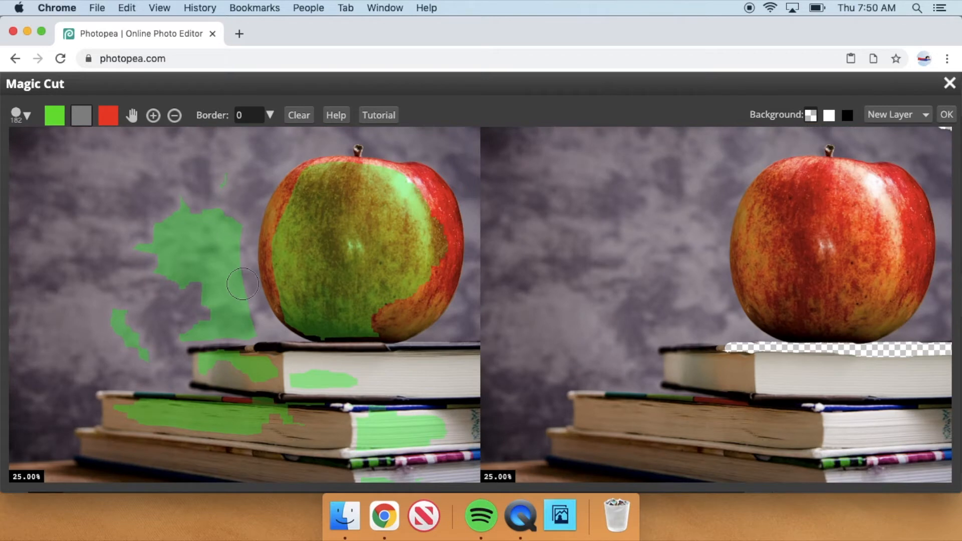
{"action": "scroll", "coordinate": [243, 284], "scroll_direction": "up", "scroll_amount": 1}
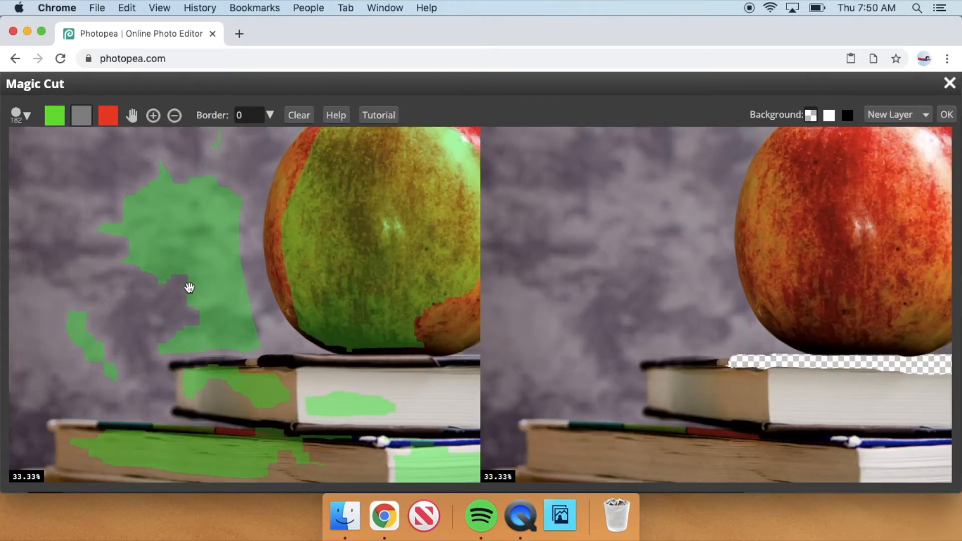
{"action": "left_click_drag", "start_coordinate": [189, 287], "coordinate": [210, 299]}
{"action": "scroll", "coordinate": [210, 298], "scroll_direction": "down", "scroll_amount": 1}
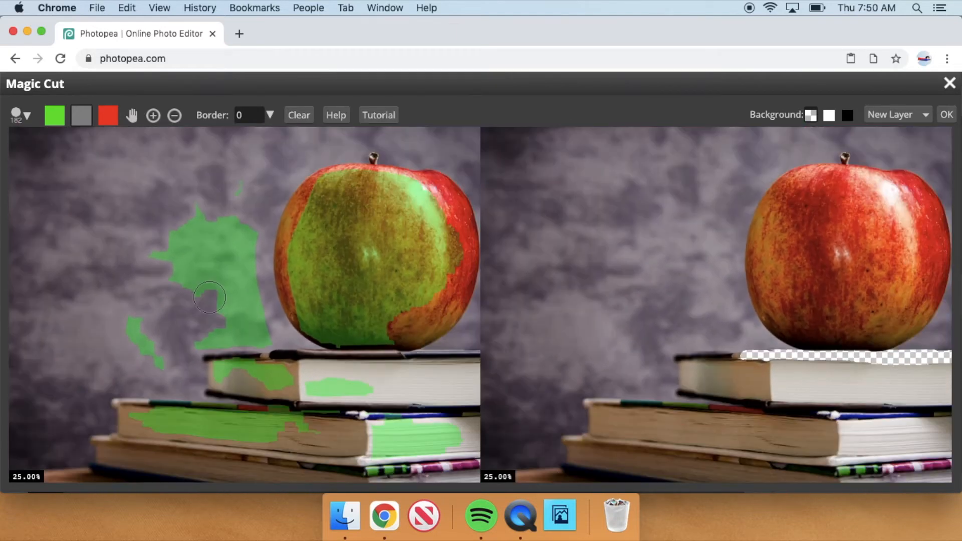
{"action": "key", "text": "bracketright"}
{"action": "key", "text": "bracketright"}
{"action": "key", "text": "bracketright"}
{"action": "key", "text": "bracketright"}
{"action": "key", "text": "bracketright"}
{"action": "key", "text": "bracketright"}
{"action": "key", "text": "bracketright"}
{"action": "key", "text": "bracketright"}
{"action": "key", "text": "bracketright"}
{"action": "key", "text": "bracketright"}
{"action": "key", "text": "bracketright"}
{"action": "mouse_move", "coordinate": [216, 219]}
{"action": "left_mouse_down"}
{"action": "mouse_move", "coordinate": [199, 362]}
{"action": "mouse_move", "coordinate": [232, 369]}
{"action": "mouse_move", "coordinate": [237, 380]}
{"action": "mouse_move", "coordinate": [146, 402]}
{"action": "mouse_move", "coordinate": [167, 362]}
{"action": "left_mouse_up"}
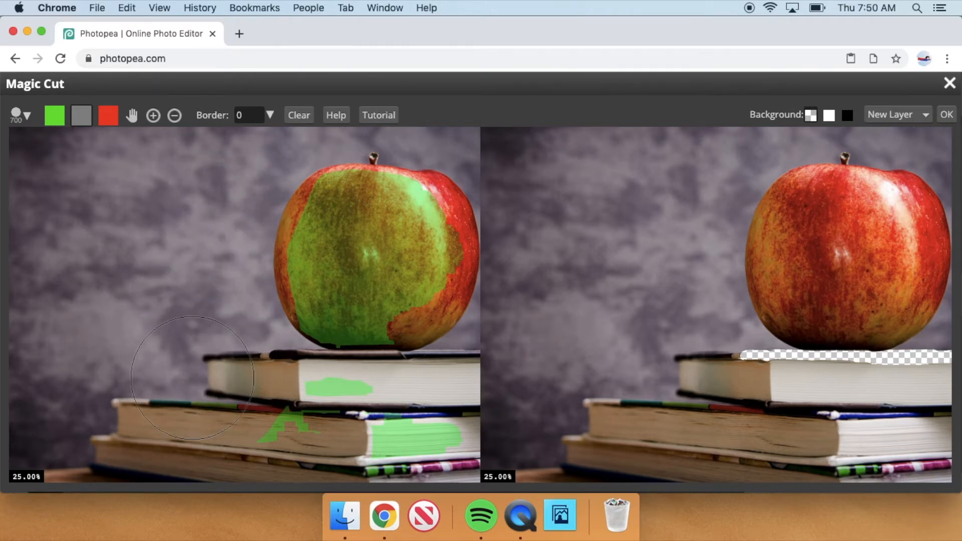
- Erase the remaining green marks from the stack of books with the neutral grey brush at size 700
{"action": "scroll", "coordinate": [193, 378], "scroll_direction": "down", "scroll_amount": 1}
{"action": "mouse_move", "coordinate": [241, 393]}
{"action": "left_mouse_down"}
{"action": "mouse_move", "coordinate": [342, 400]}
{"action": "mouse_move", "coordinate": [373, 412]}
{"action": "mouse_move", "coordinate": [343, 429]}
{"action": "left_mouse_up"}
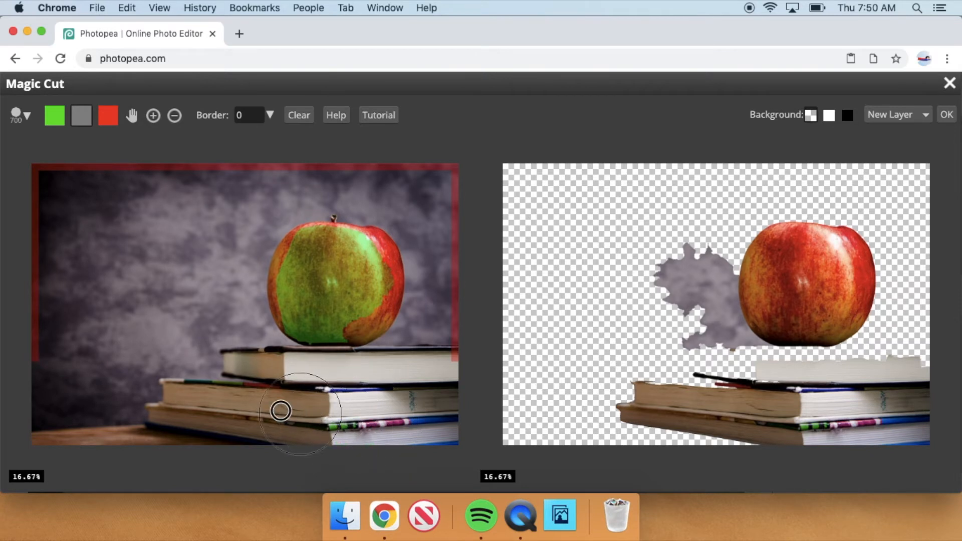
{"action": "left_click_drag", "start_coordinate": [275, 372], "coordinate": [359, 385]}
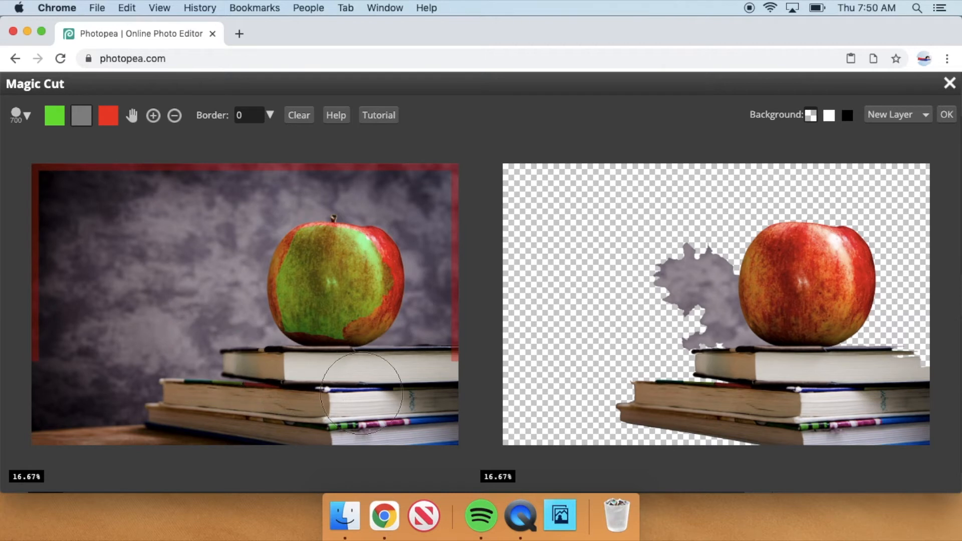
- Mark the books and the backdrop left of the apple for removal with the red brush at size 300
{"action": "left_click", "coordinate": [108, 116]}
{"action": "key", "text": "bracketleft"}
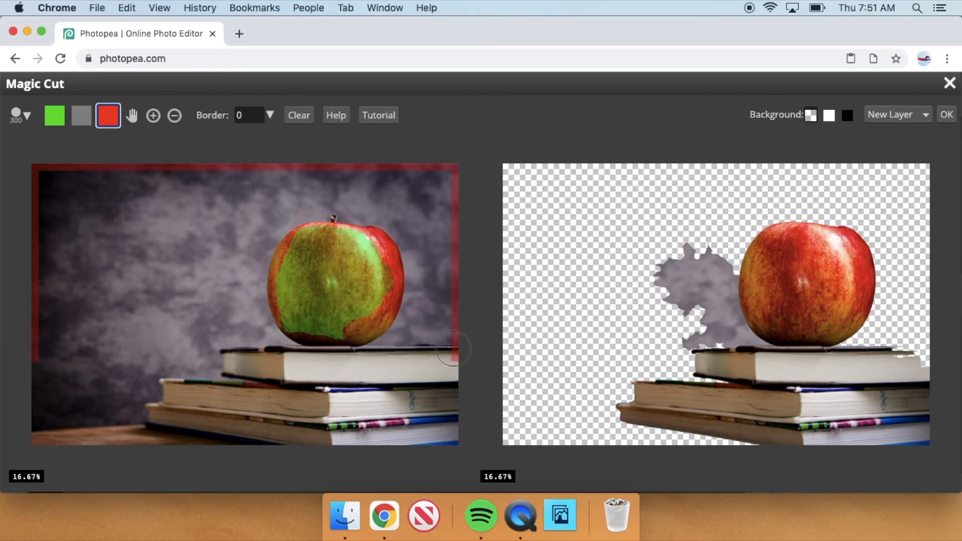
{"action": "mouse_move", "coordinate": [453, 348]}
{"action": "left_mouse_down"}
{"action": "mouse_move", "coordinate": [452, 418]}
{"action": "mouse_move", "coordinate": [434, 431]}
{"action": "mouse_move", "coordinate": [394, 395]}
{"action": "mouse_move", "coordinate": [334, 421]}
{"action": "mouse_move", "coordinate": [305, 418]}
{"action": "mouse_move", "coordinate": [259, 385]}
{"action": "mouse_move", "coordinate": [175, 425]}
{"action": "mouse_move", "coordinate": [143, 420]}
{"action": "mouse_move", "coordinate": [146, 400]}
{"action": "mouse_move", "coordinate": [221, 369]}
{"action": "mouse_move", "coordinate": [212, 292]}
{"action": "mouse_move", "coordinate": [237, 231]}
{"action": "mouse_move", "coordinate": [226, 346]}
{"action": "left_mouse_up"}
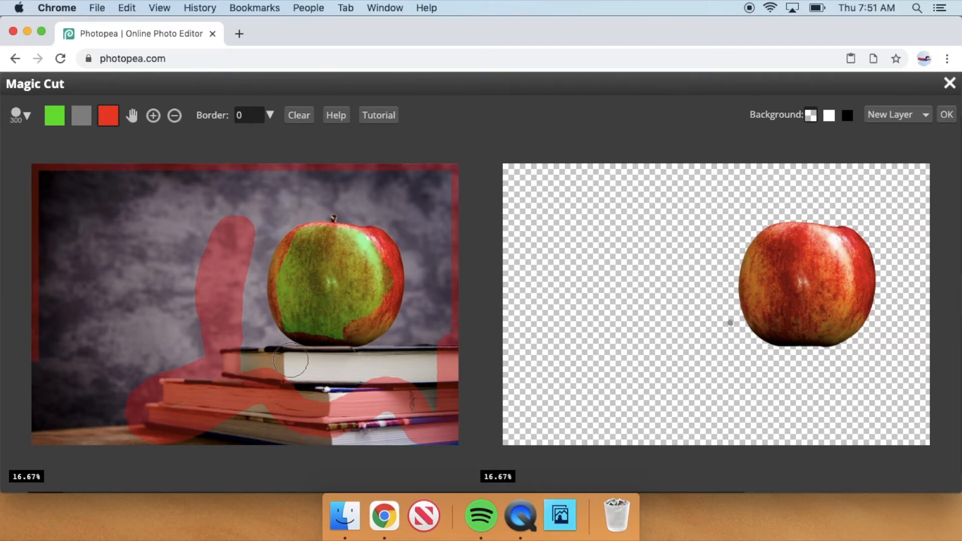
{"action": "mouse_move", "coordinate": [235, 340]}
{"action": "left_mouse_down"}
{"action": "mouse_move", "coordinate": [230, 329]}
{"action": "mouse_move", "coordinate": [237, 343]}
{"action": "left_mouse_up"}
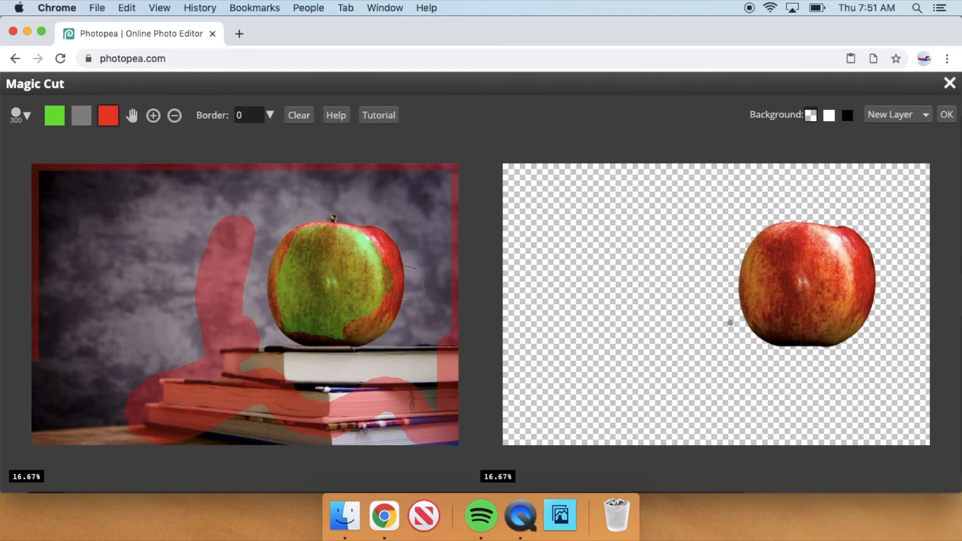
{"action": "scroll", "coordinate": [525, 313], "scroll_direction": "up", "scroll_amount": 2}
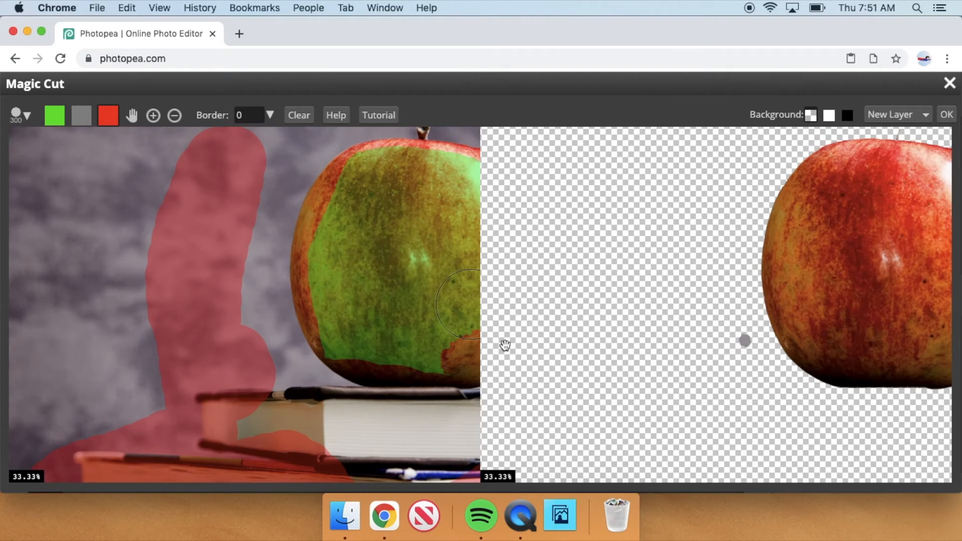
{"action": "mouse_move", "coordinate": [179, 266]}
{"action": "left_mouse_down"}
{"action": "mouse_move", "coordinate": [241, 321]}
{"action": "mouse_move", "coordinate": [253, 355]}
{"action": "mouse_move", "coordinate": [238, 288]}
{"action": "mouse_move", "coordinate": [247, 339]}
{"action": "left_mouse_up"}
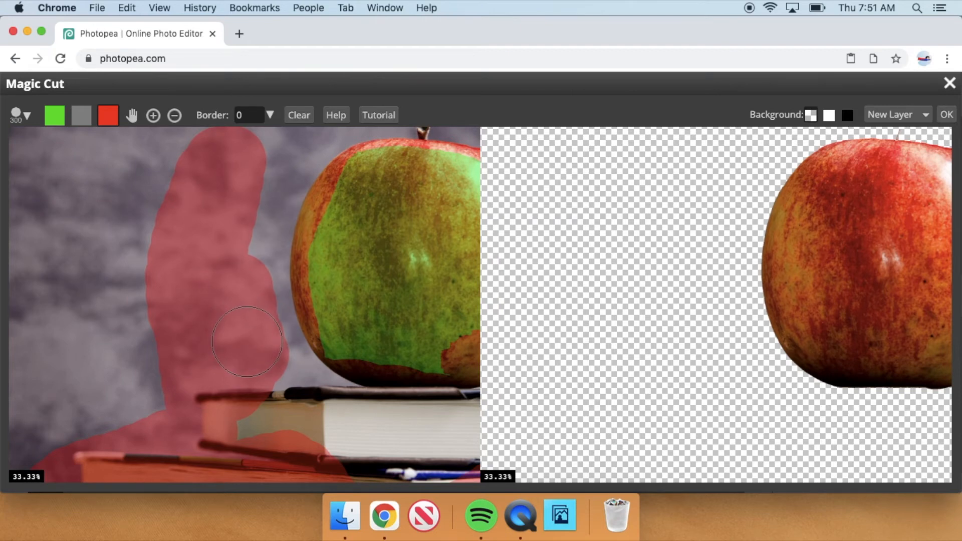
- Mark the apple's stem to be kept with the green brush at size 30
{"action": "key", "text": "space"}
{"action": "mouse_move", "coordinate": [575, 318]}
{"action": "left_mouse_down"}
{"action": "mouse_move", "coordinate": [431, 423]}
{"action": "mouse_move", "coordinate": [378, 396]}
{"action": "mouse_move", "coordinate": [405, 397]}
{"action": "left_mouse_up"}
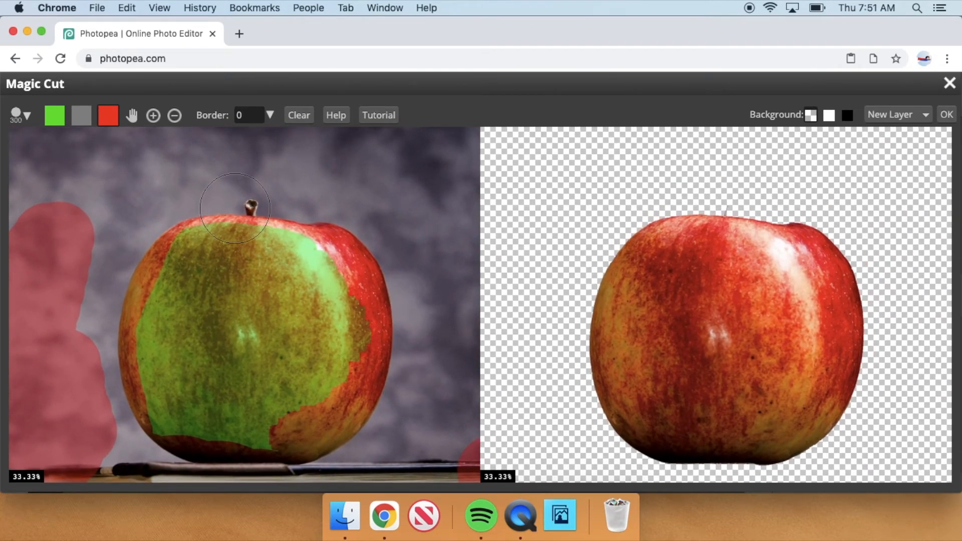
{"action": "key", "text": "super+equal"}
{"action": "key", "text": "super+equal"}
{"action": "key", "text": "super+equal"}
{"action": "key", "text": "super+equal"}
{"action": "key", "text": "super+equal"}
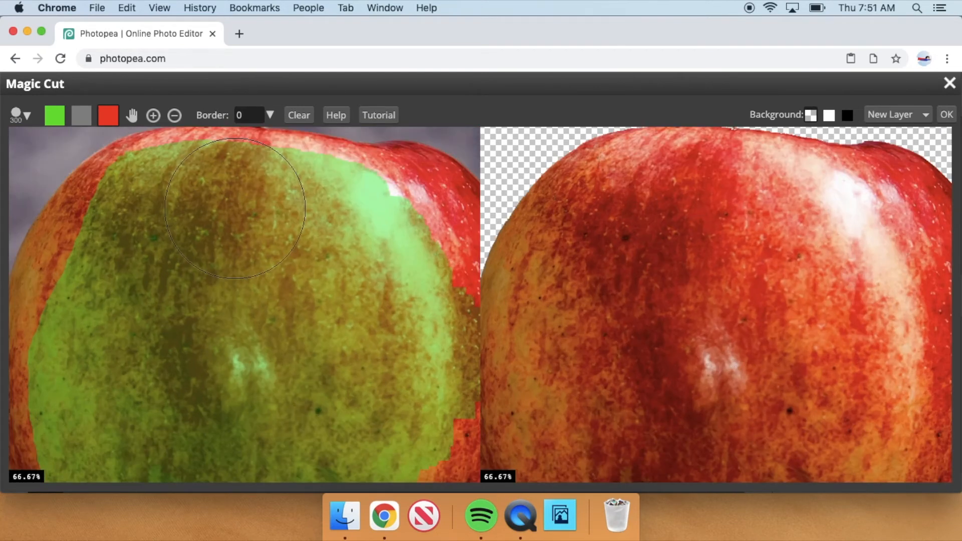
{"action": "key", "text": "super+minus"}
{"action": "key", "text": "super+minus"}
{"action": "key", "text": "super+minus"}
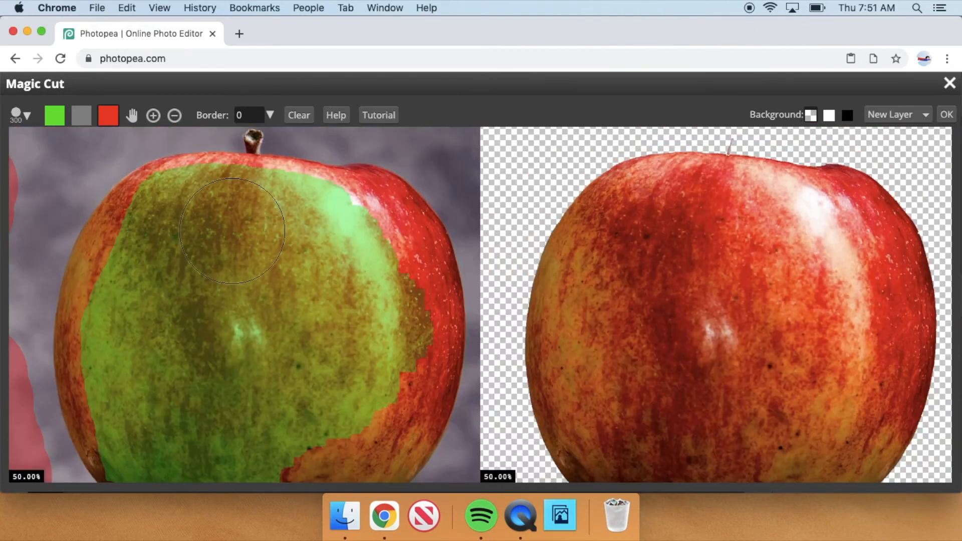
{"action": "left_click_drag", "start_coordinate": [221, 212], "coordinate": [213, 341]}
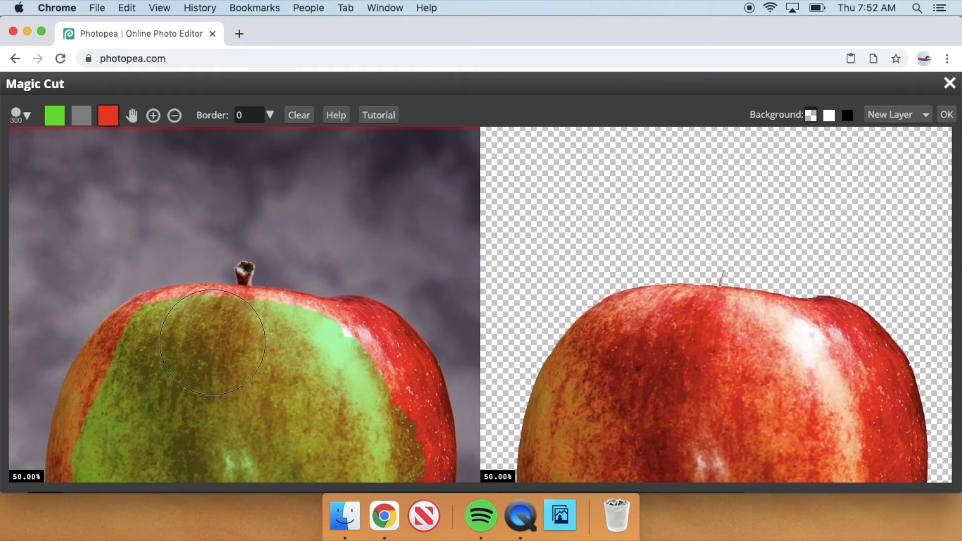
{"action": "key", "text": "bracketleft"}
{"action": "key", "text": "bracketleft"}
{"action": "key", "text": "bracketleft"}
{"action": "key", "text": "bracketleft"}
{"action": "key", "text": "bracketleft"}
{"action": "key", "text": "bracketleft"}
{"action": "left_click", "coordinate": [59, 118]}
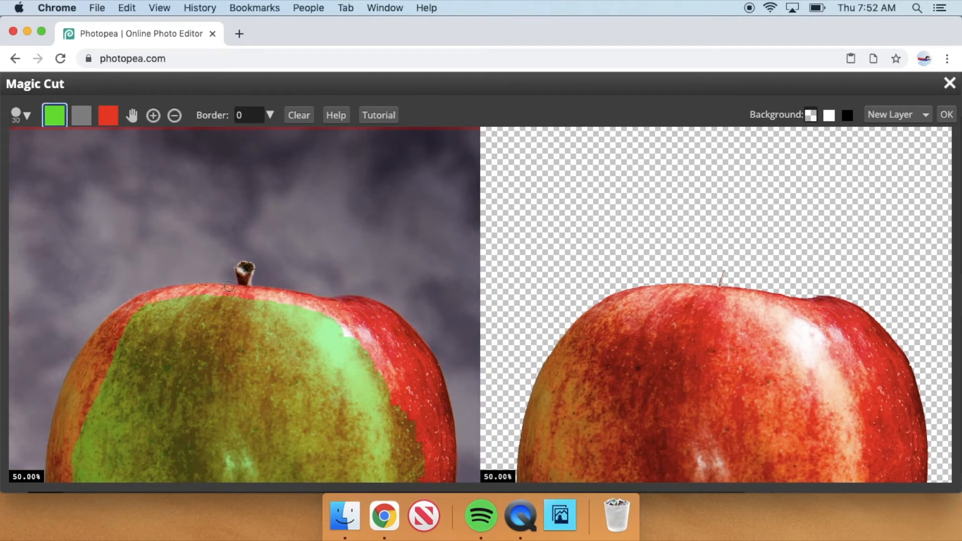
{"action": "left_click_drag", "start_coordinate": [244, 270], "coordinate": [246, 286]}
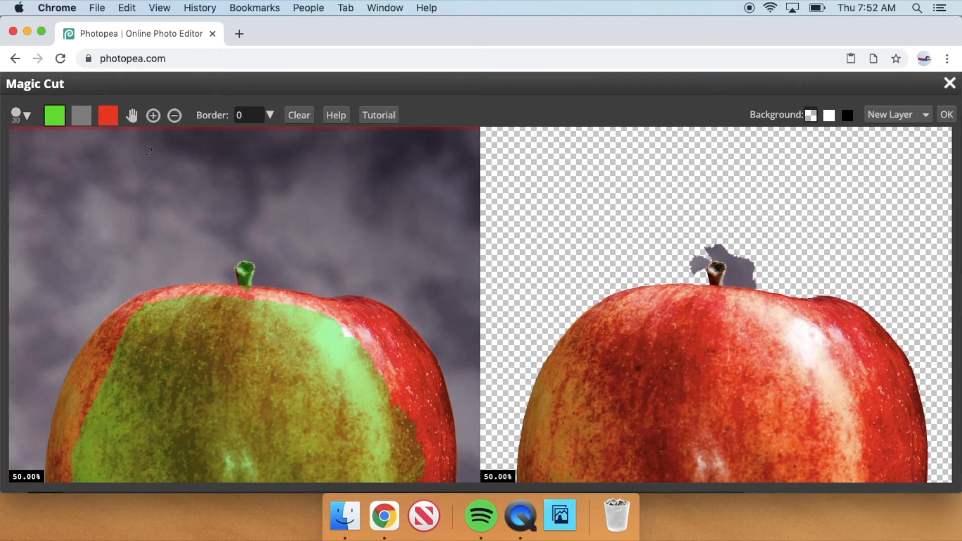
- Mark the backdrop around the apple's stem for removal with the red brush at size 30
{"action": "left_click", "coordinate": [116, 115]}
{"action": "mouse_move", "coordinate": [294, 271]}
{"action": "left_mouse_down"}
{"action": "mouse_move", "coordinate": [268, 273]}
{"action": "mouse_move", "coordinate": [263, 251]}
{"action": "mouse_move", "coordinate": [241, 247]}
{"action": "mouse_move", "coordinate": [225, 272]}
{"action": "mouse_move", "coordinate": [227, 253]}
{"action": "left_mouse_up"}
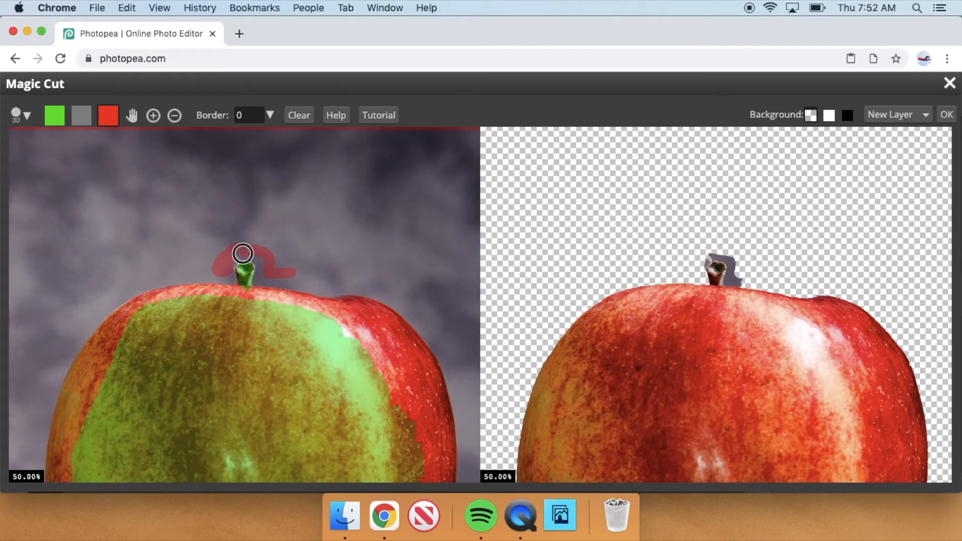
{"action": "mouse_move", "coordinate": [262, 265]}
{"action": "left_mouse_down"}
{"action": "mouse_move", "coordinate": [263, 277]}
{"action": "mouse_move", "coordinate": [298, 281]}
{"action": "left_mouse_up"}
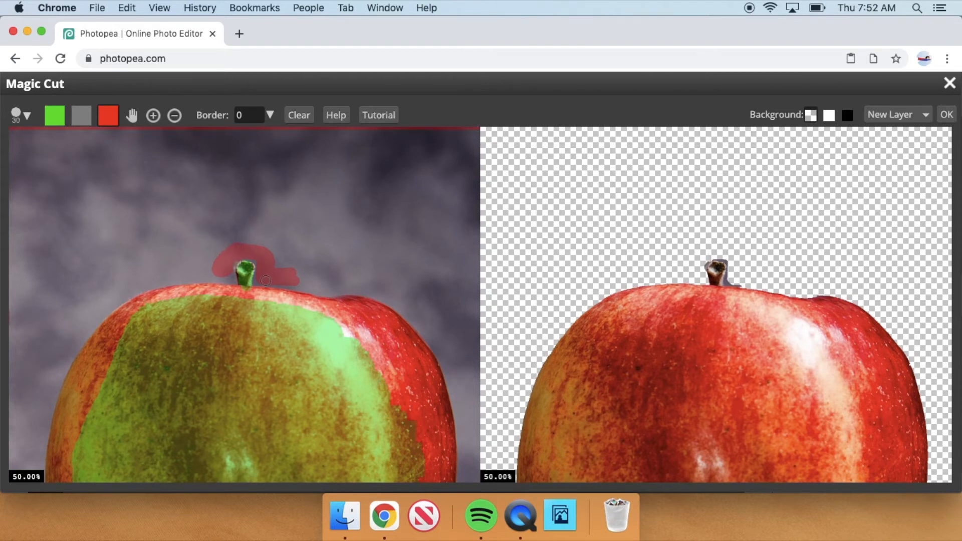
{"action": "left_click_drag", "start_coordinate": [260, 279], "coordinate": [289, 285]}
- Mark the leftover backdrop between the stem's right edge and the apple's top for removal with the red brush at size 9
{"action": "scroll", "coordinate": [279, 275], "scroll_direction": "up", "scroll_amount": 4}
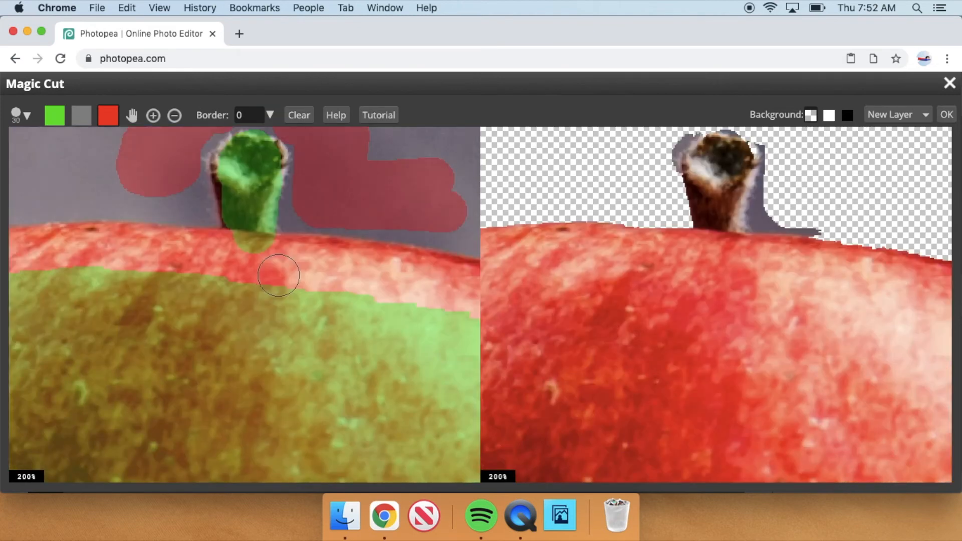
{"action": "key", "text": "bracketleft"}
{"action": "mouse_move", "coordinate": [301, 200]}
{"action": "left_mouse_down"}
{"action": "mouse_move", "coordinate": [303, 229]}
{"action": "mouse_move", "coordinate": [428, 234]}
{"action": "left_mouse_up"}
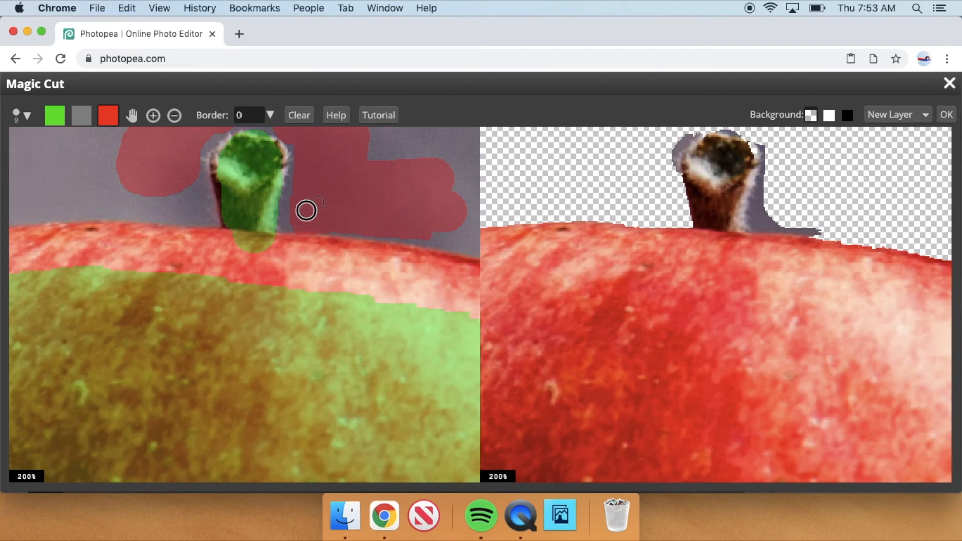
{"action": "left_click_drag", "start_coordinate": [297, 193], "coordinate": [302, 174]}
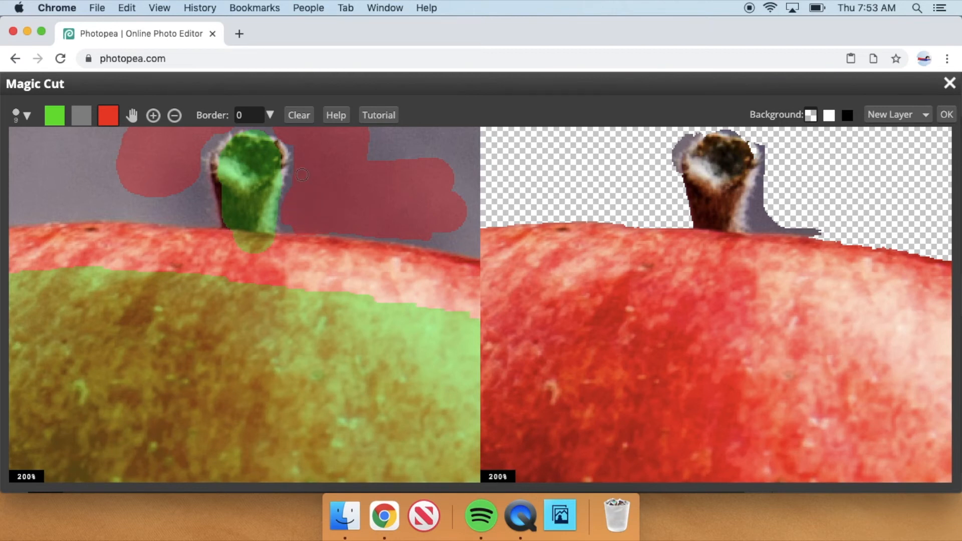
{"action": "key", "text": "super+minus"}
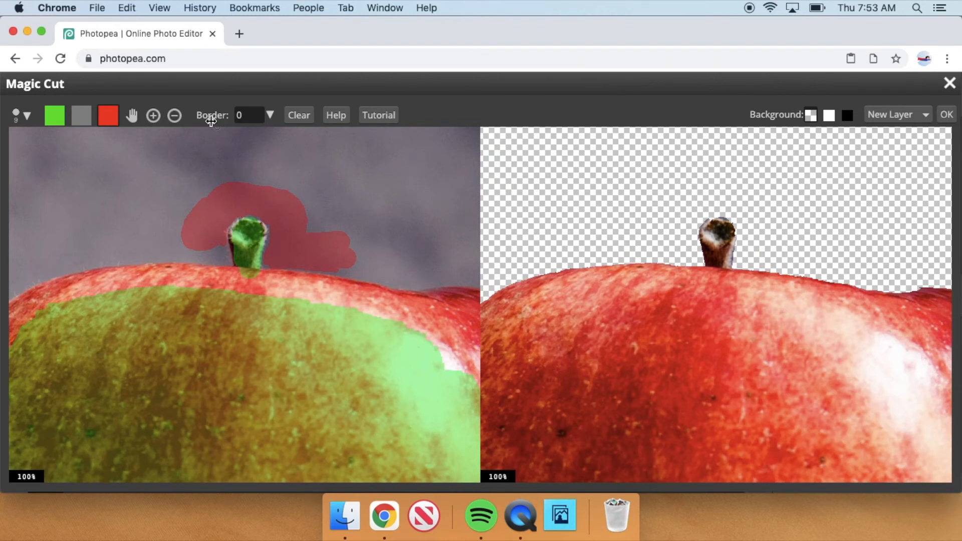
- Set the Magic Cut border to 3
{"action": "left_click", "coordinate": [250, 115]}
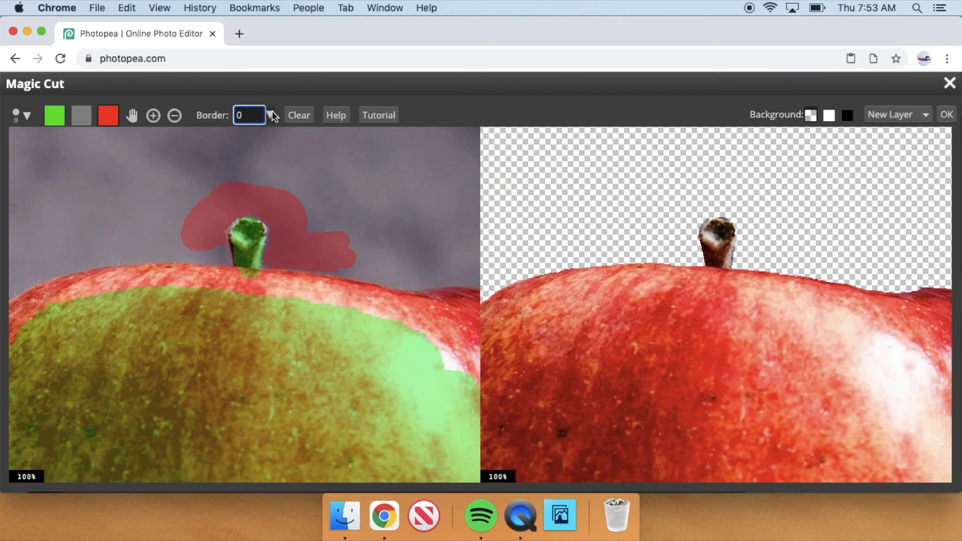
{"action": "left_click", "coordinate": [271, 115]}
{"action": "left_click", "coordinate": [255, 116]}
{"action": "double_click", "coordinate": [255, 116]}
{"action": "type", "text": "3"}
{"action": "left_click", "coordinate": [434, 162]}
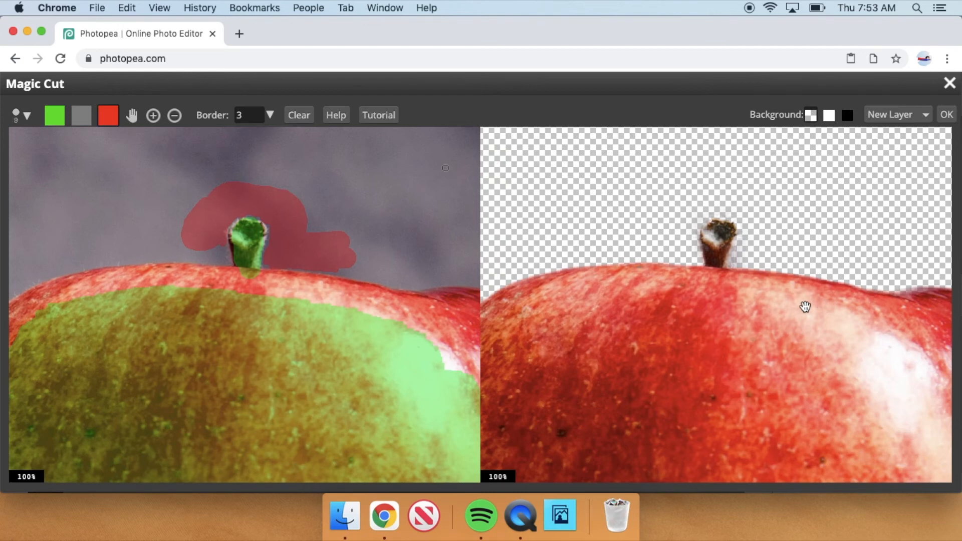
- Apply the Magic Cut with New Layer as the output
{"action": "scroll", "coordinate": [806, 306], "scroll_direction": "down", "scroll_amount": 4}
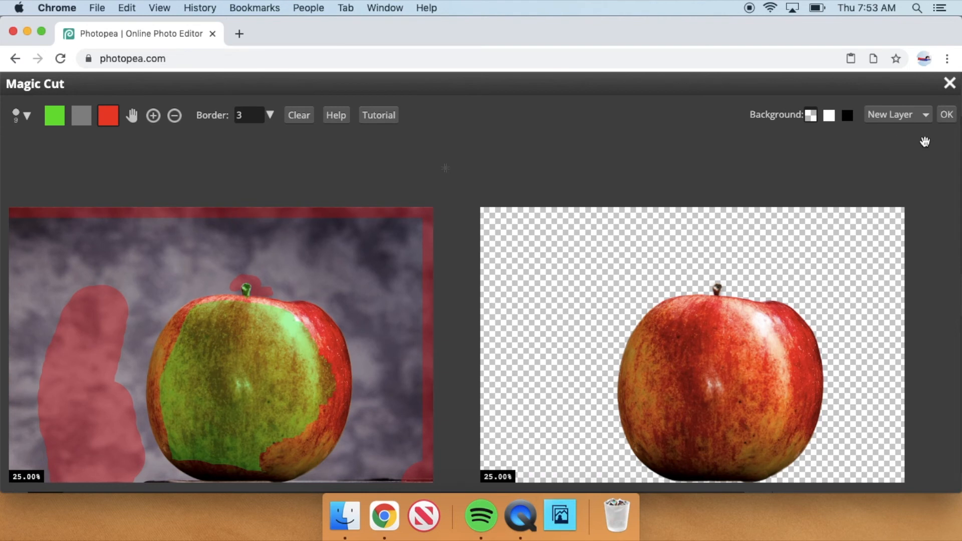
{"action": "left_click", "coordinate": [917, 116]}
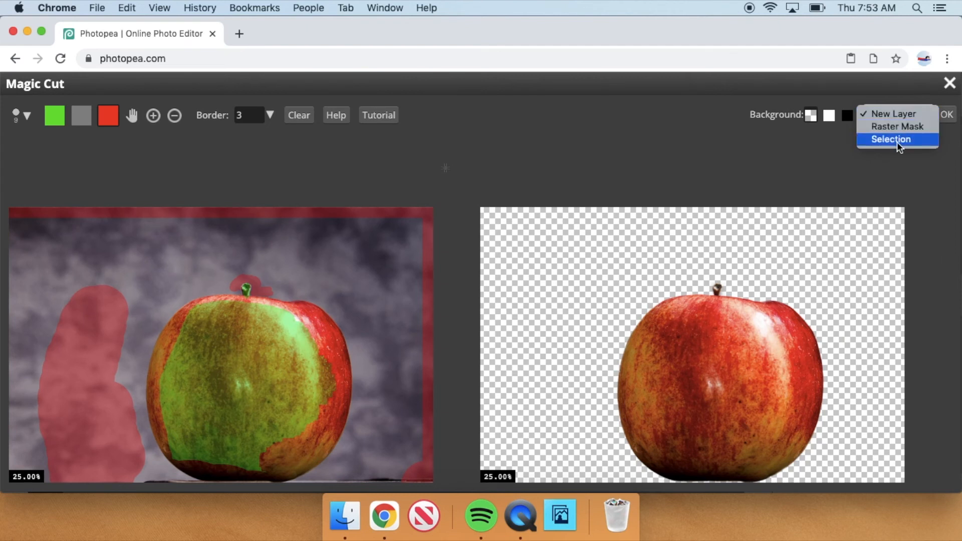
{"action": "left_click", "coordinate": [900, 116]}
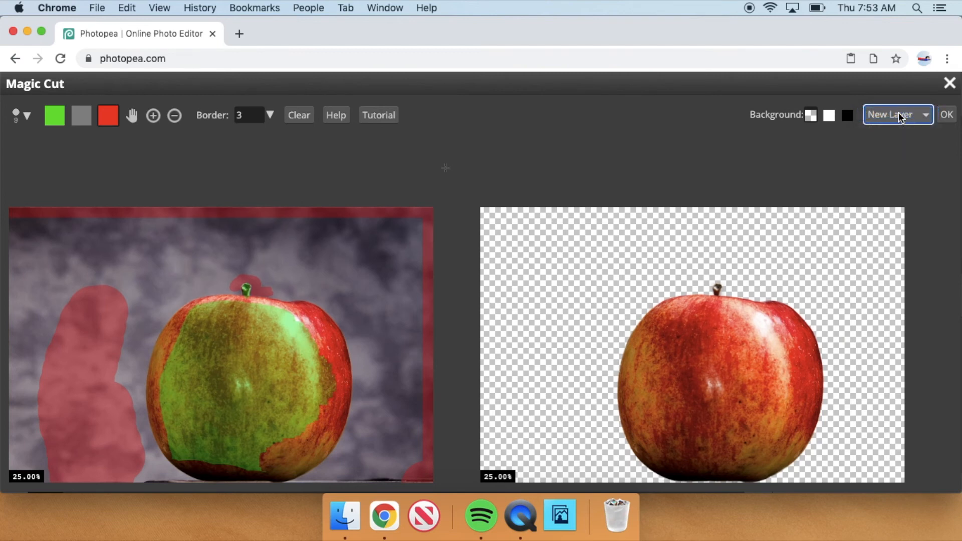
{"action": "left_click", "coordinate": [947, 115]}
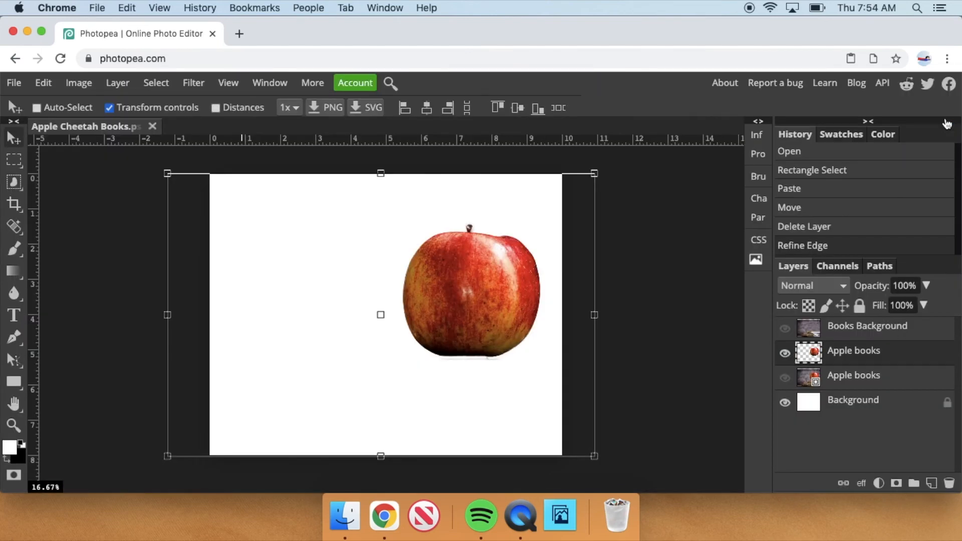
- Toggle the visibility of the cut-out apple layer to check the result on the canvas
{"action": "left_click", "coordinate": [785, 354]}
{"action": "left_click", "coordinate": [785, 354]}
{"action": "left_click", "coordinate": [785, 354]}
{"action": "left_click", "coordinate": [785, 354]}
- Rename the cut-out layer as Apple
{"action": "double_click", "coordinate": [847, 357]}
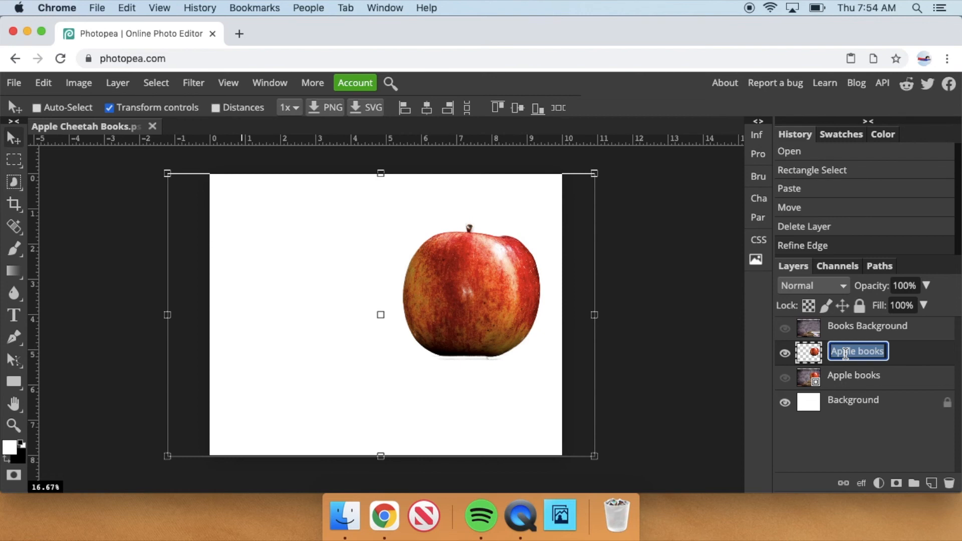
{"action": "type", "text": "Apple"}
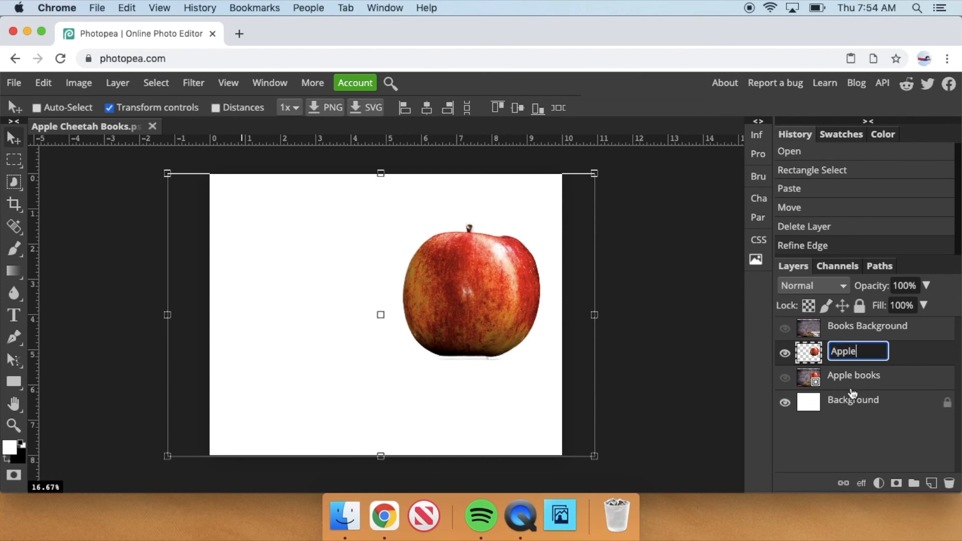
{"action": "key", "text": "Return"}
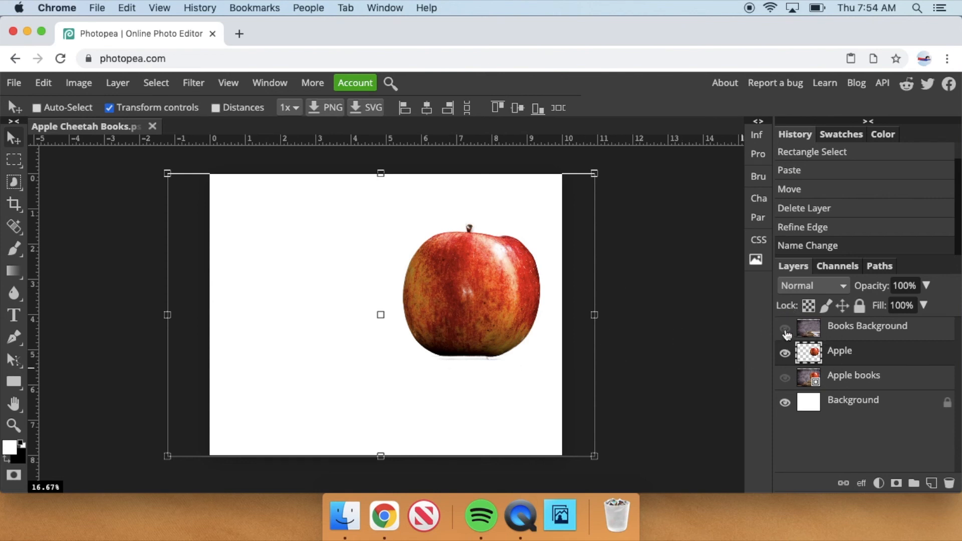
- Show the Books Background layer and move the Apple layer above it
{"action": "left_click", "coordinate": [785, 330]}
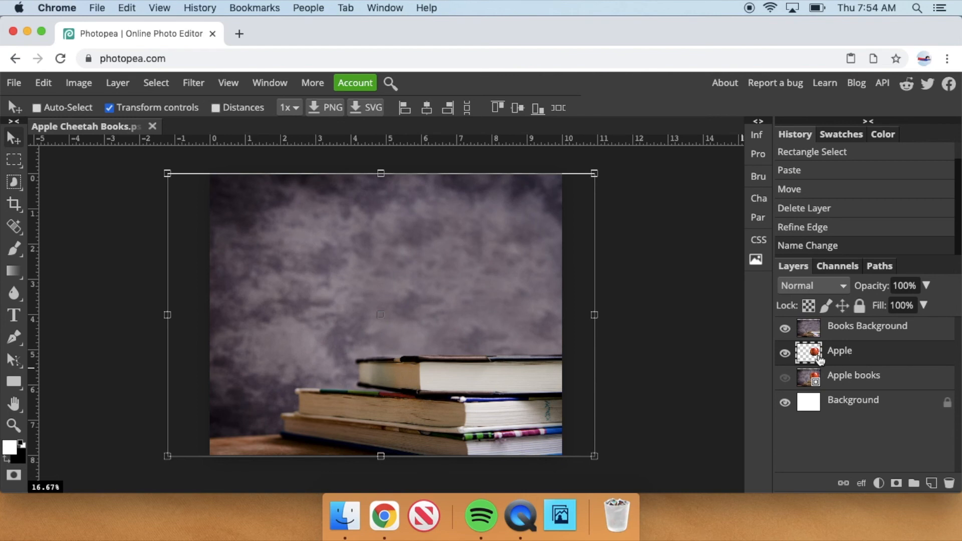
{"action": "left_click_drag", "start_coordinate": [840, 354], "coordinate": [832, 328]}
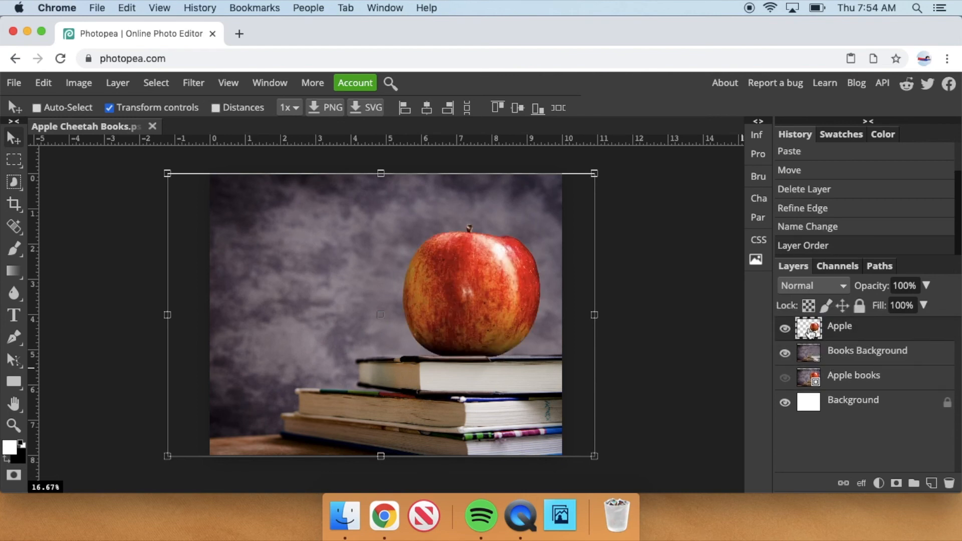
- Toggle the Apple layer and the Books Background layer off and on to check each separately
{"action": "left_click", "coordinate": [785, 329]}
{"action": "left_click", "coordinate": [785, 329]}
{"action": "left_click", "coordinate": [786, 329]}
{"action": "left_click", "coordinate": [786, 329]}
{"action": "left_click", "coordinate": [786, 331]}
{"action": "left_click", "coordinate": [785, 331]}
{"action": "left_click", "coordinate": [786, 331]}
{"action": "left_click", "coordinate": [785, 331]}
{"action": "left_click", "coordinate": [785, 357]}
{"action": "left_click", "coordinate": [785, 357]}
{"action": "left_click", "coordinate": [785, 357]}
{"action": "left_click", "coordinate": [785, 356]}
{"action": "left_click", "coordinate": [785, 356]}
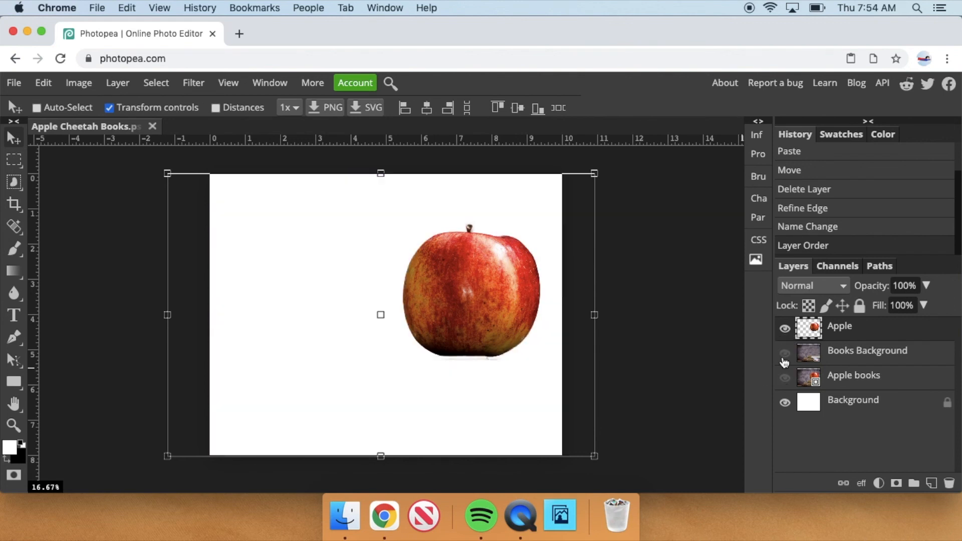
- Compare with the original Apple books layer by hiding Apple and showing the original, and turn Apple and Books Background back on
{"action": "left_click", "coordinate": [785, 329]}
{"action": "left_click", "coordinate": [785, 380]}
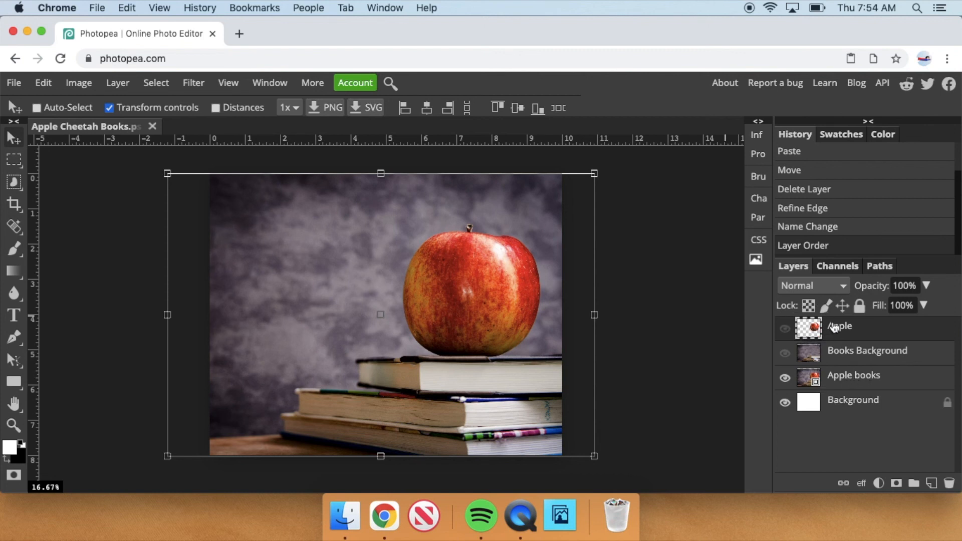
{"action": "left_click", "coordinate": [785, 328]}
{"action": "left_click", "coordinate": [785, 354]}
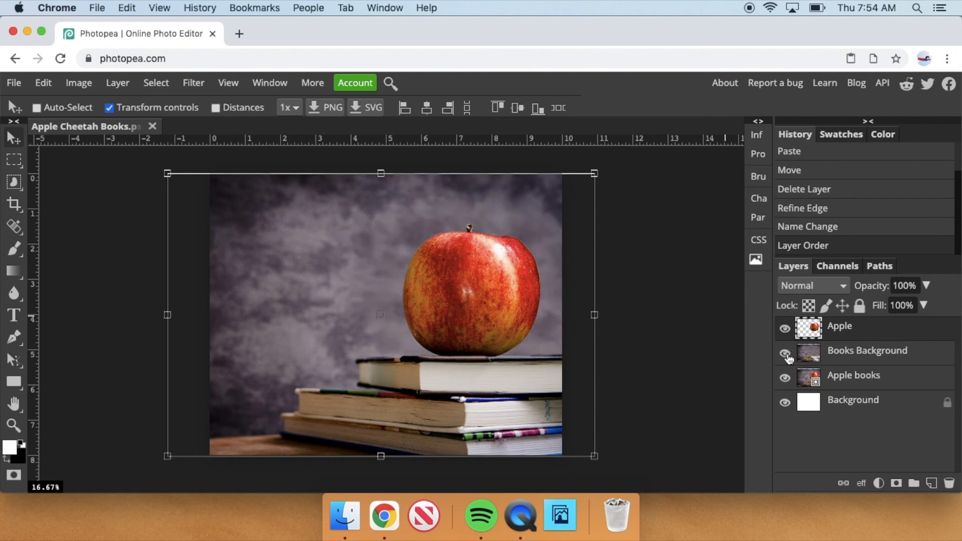
- Toggle Apple and Books Background over the visible Apple books layer to compare them with the original photo, leaving all layers shown
{"action": "left_click", "coordinate": [785, 328]}
{"action": "left_click", "coordinate": [785, 329]}
{"action": "left_click", "coordinate": [785, 353]}
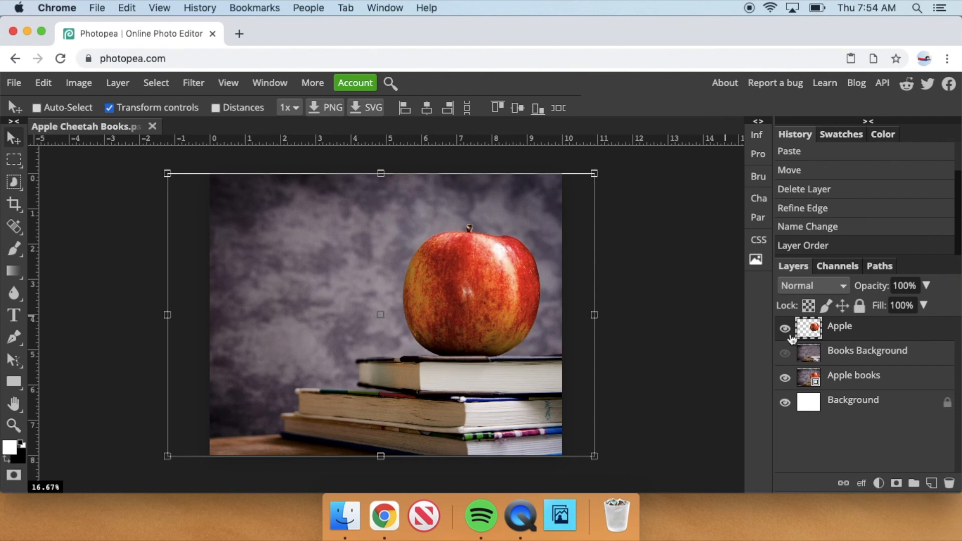
{"action": "left_click", "coordinate": [787, 329]}
{"action": "left_click", "coordinate": [787, 329]}
{"action": "left_click", "coordinate": [787, 329]}
{"action": "left_click", "coordinate": [786, 354]}
{"action": "left_click", "coordinate": [785, 354]}
{"action": "left_click", "coordinate": [786, 354]}
{"action": "left_click", "coordinate": [786, 354]}
{"action": "left_click", "coordinate": [786, 354]}
{"action": "left_click", "coordinate": [786, 353]}
{"action": "left_click", "coordinate": [785, 354]}
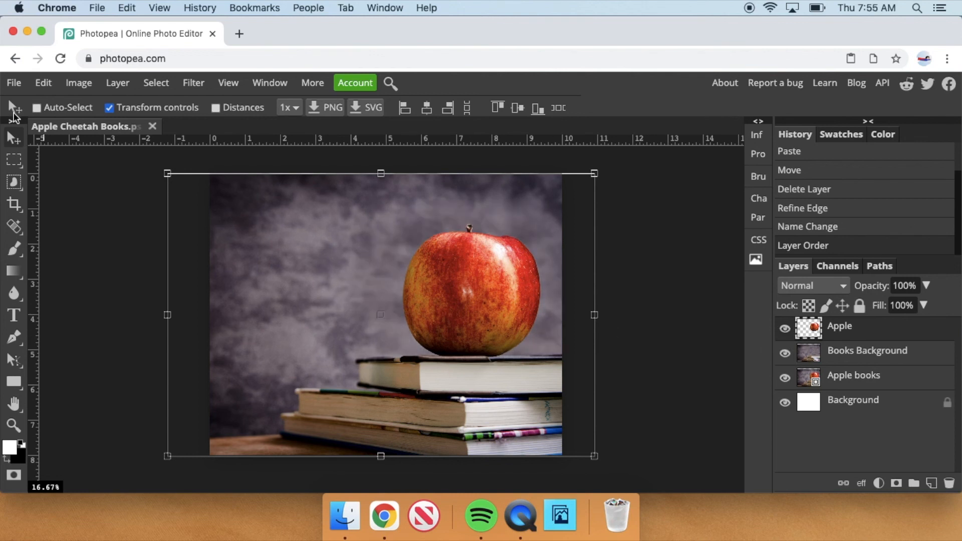
- Save the Apple Cheetah Books document
{"action": "left_click", "coordinate": [13, 83]}
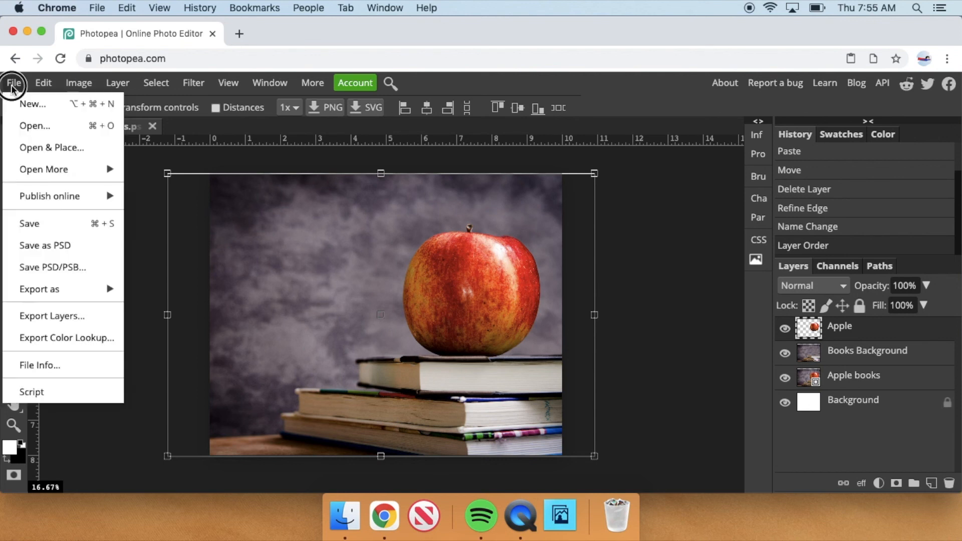
{"action": "left_click", "coordinate": [29, 225]}
{"action": "left_click", "coordinate": [591, 155]}
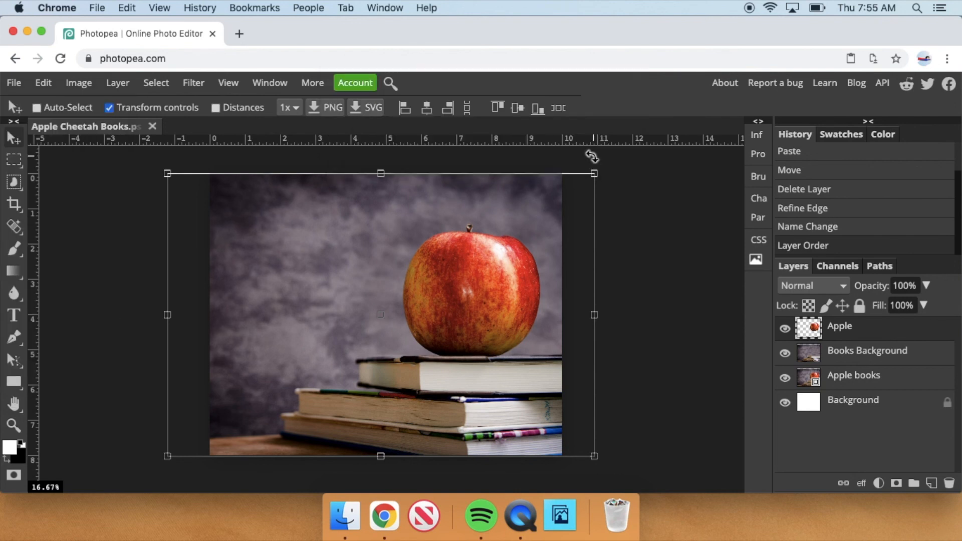